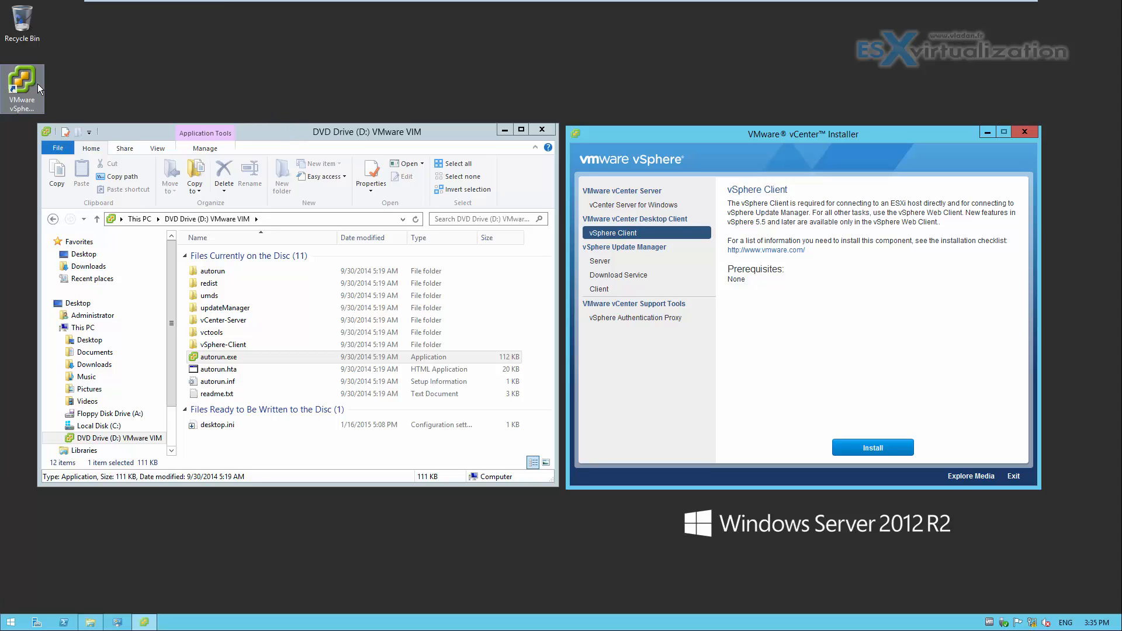
Attempt login through the desktop vSphere Client, accepting the certificate, and dismiss the unsupported-connection error
double_click(40, 89)
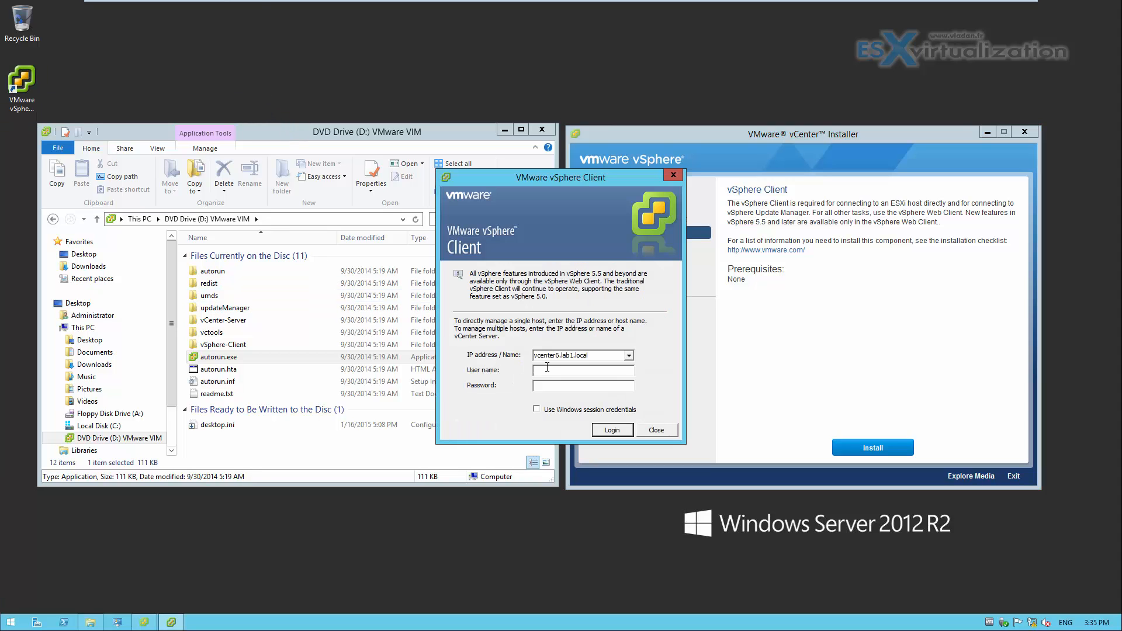
click(547, 369)
text(admin)
text(@l)
text(phere.local)
text(***********)
key(Return)
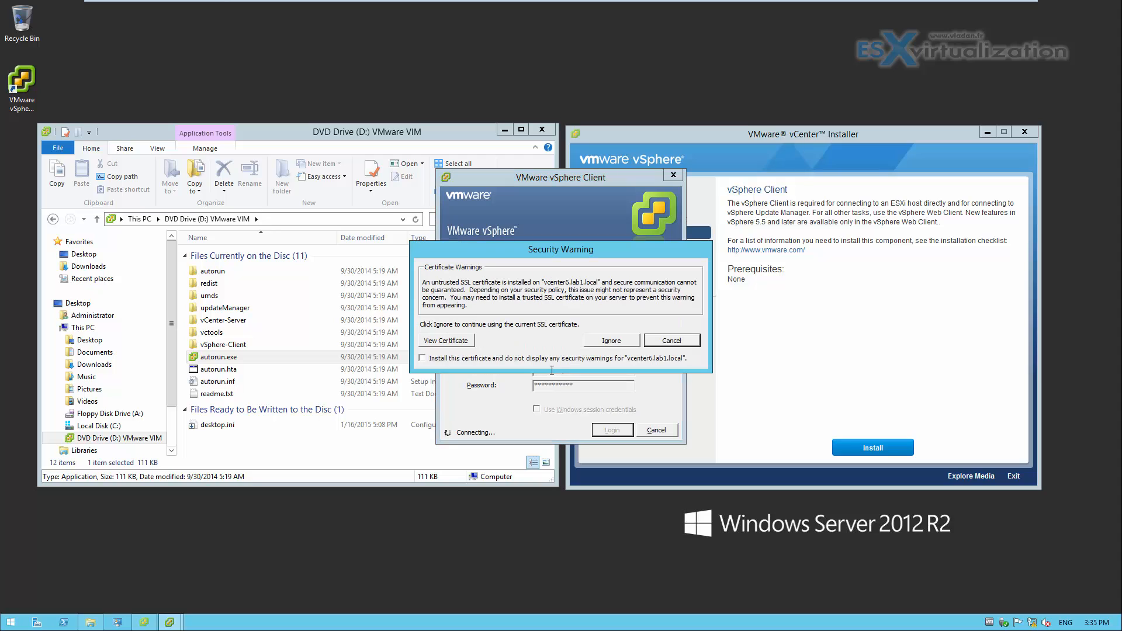
click(611, 341)
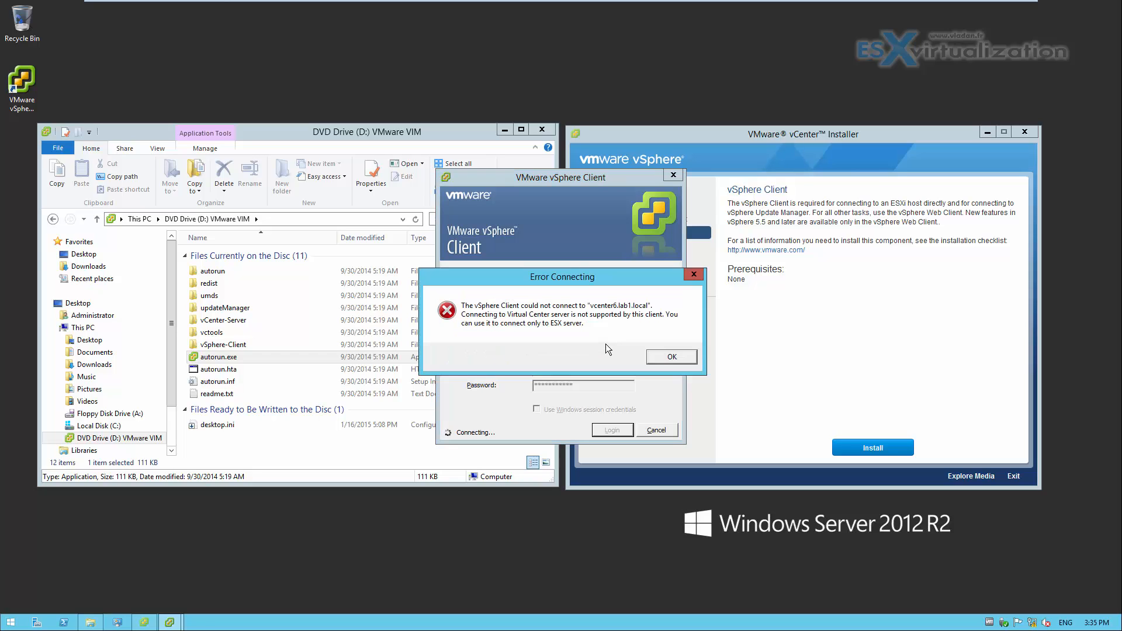
click(671, 357)
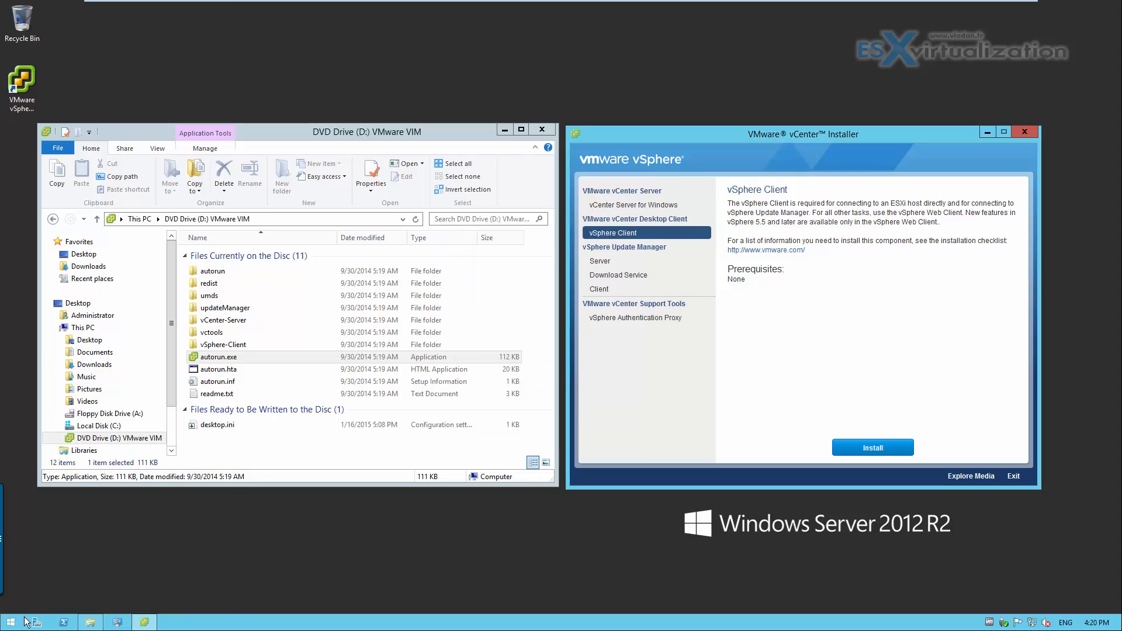
Launch the vSphere Web Client from the VMware vCenterServer program group and sign in as the SSO administrator
click(12, 622)
click(28, 574)
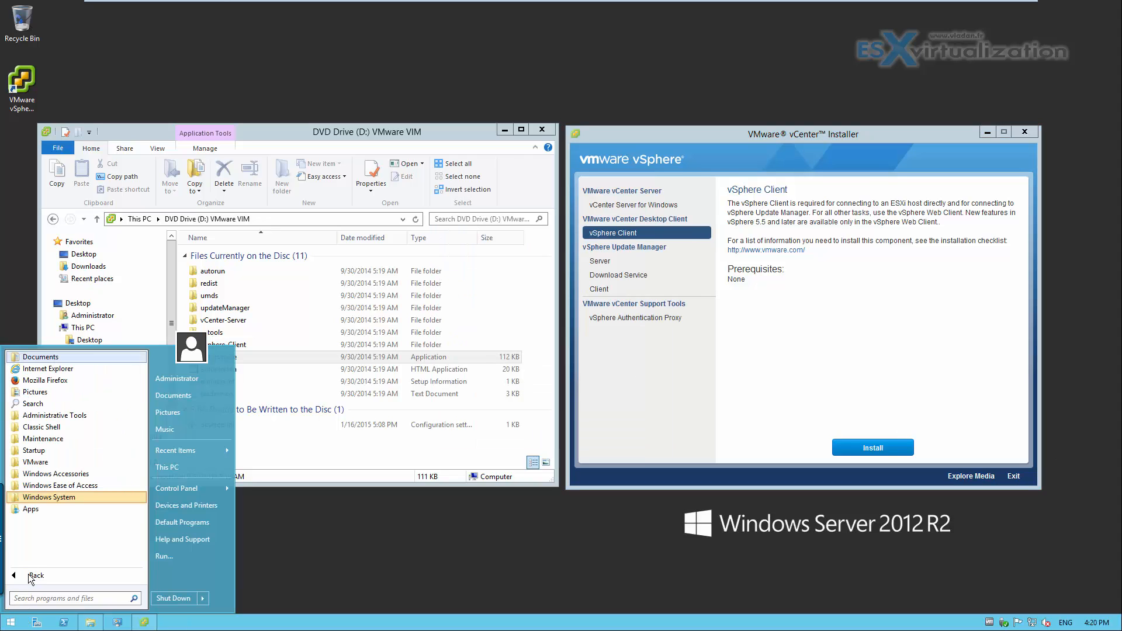
click(38, 463)
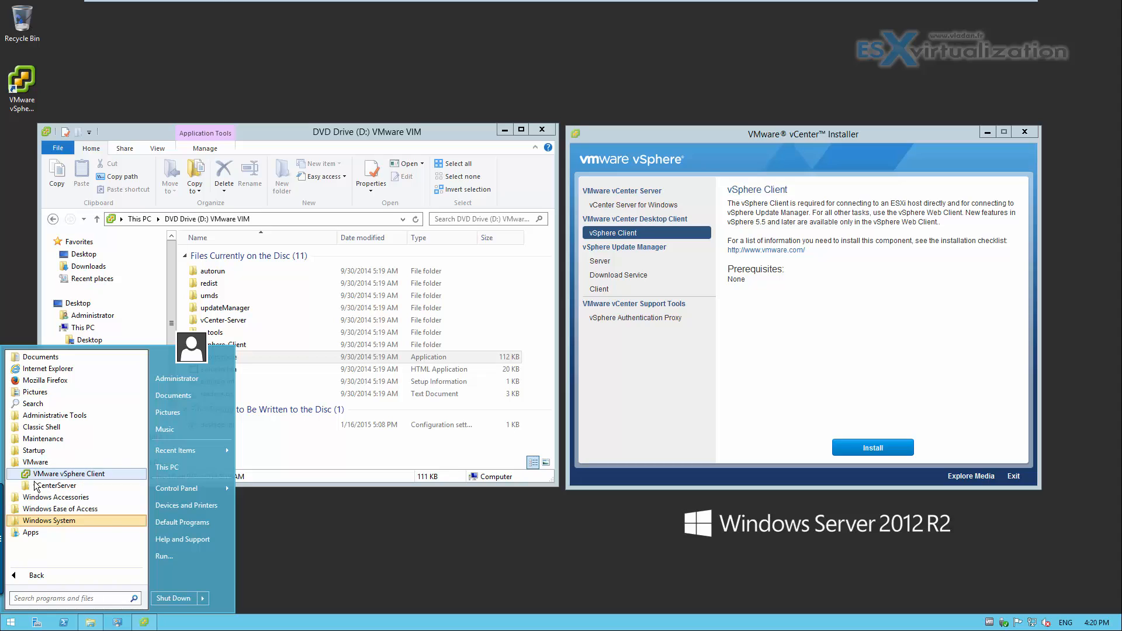
click(53, 486)
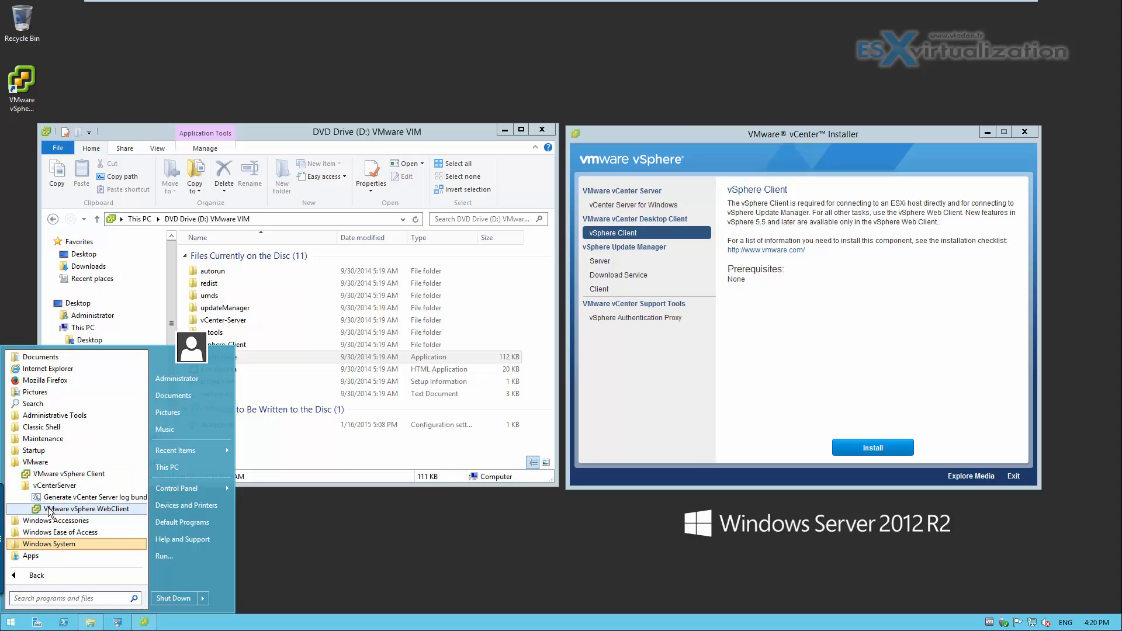
click(86, 509)
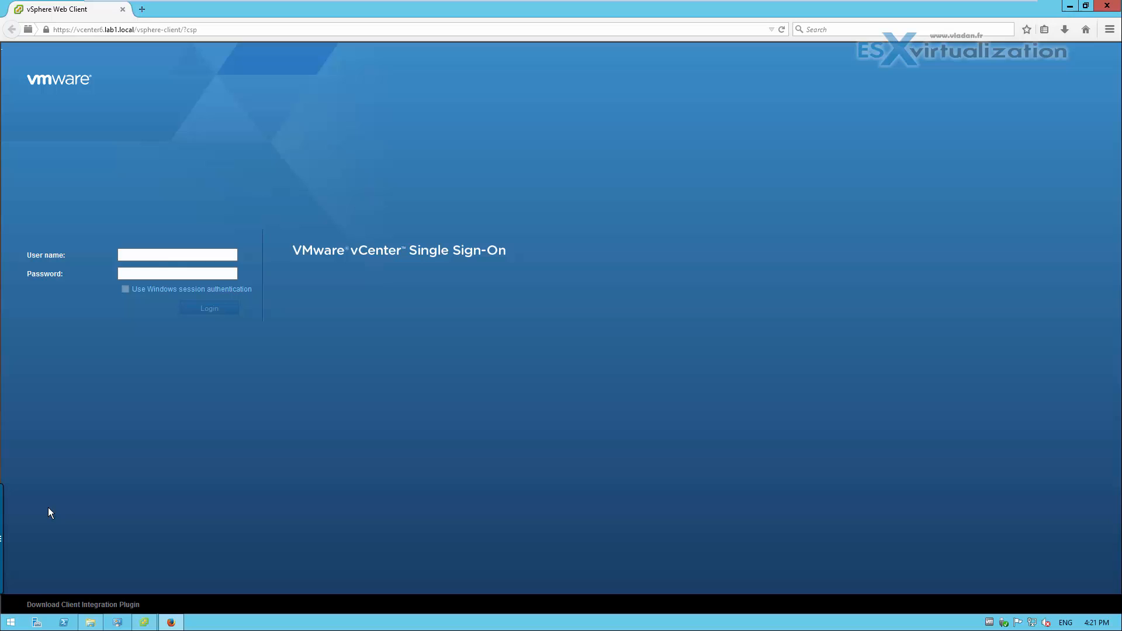
click(168, 256)
text(administrato)
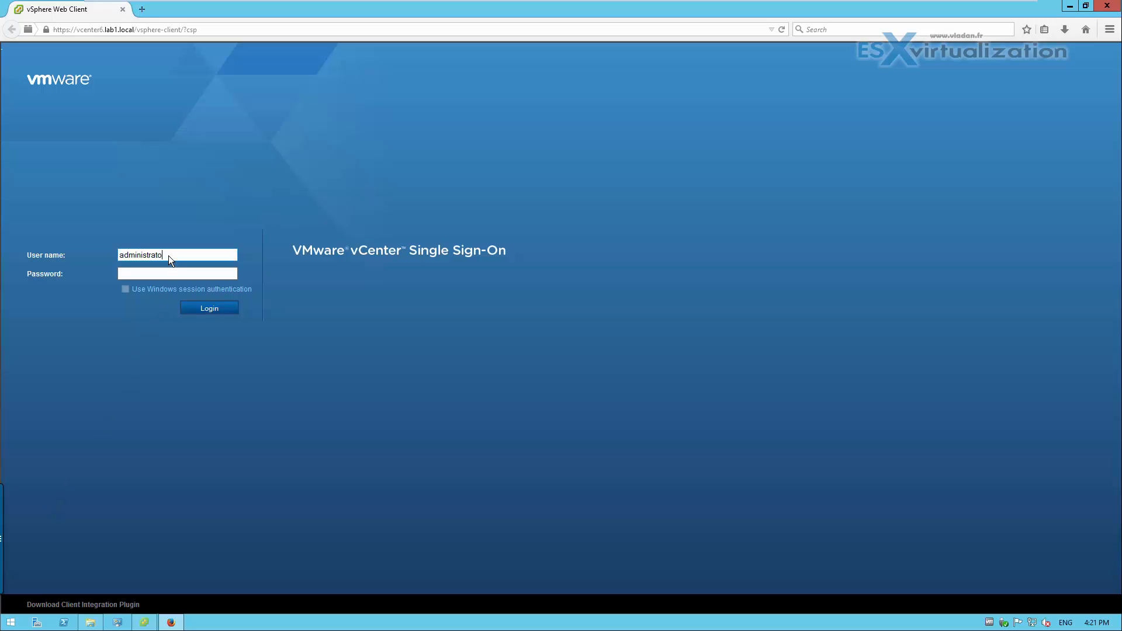
text(r@vs)
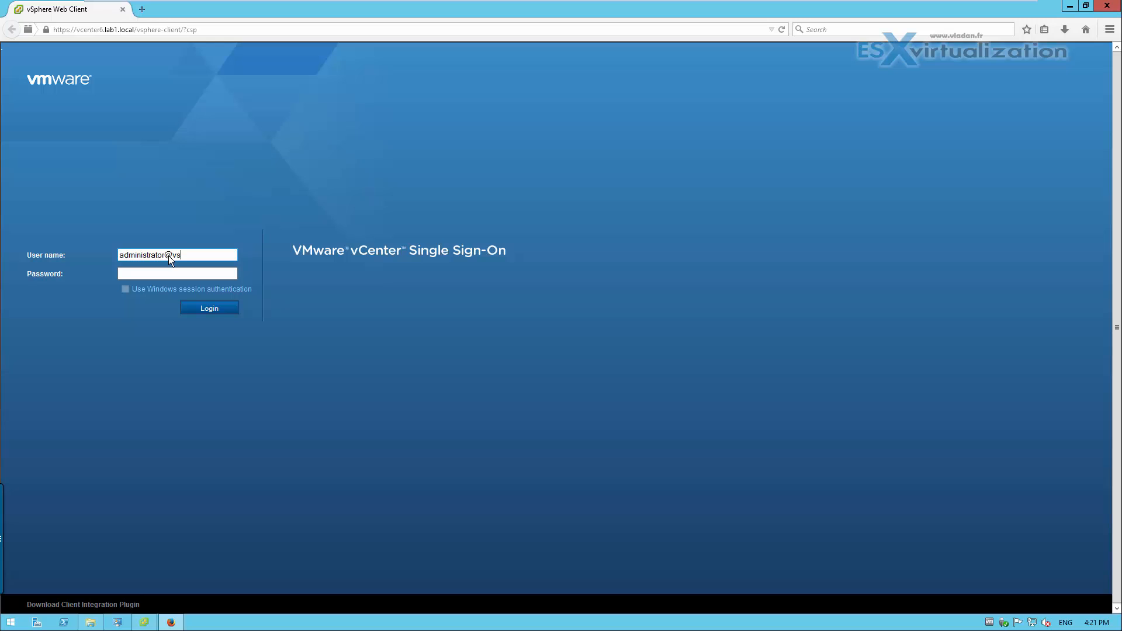
text(.local)
key(Tab)
key(Return)
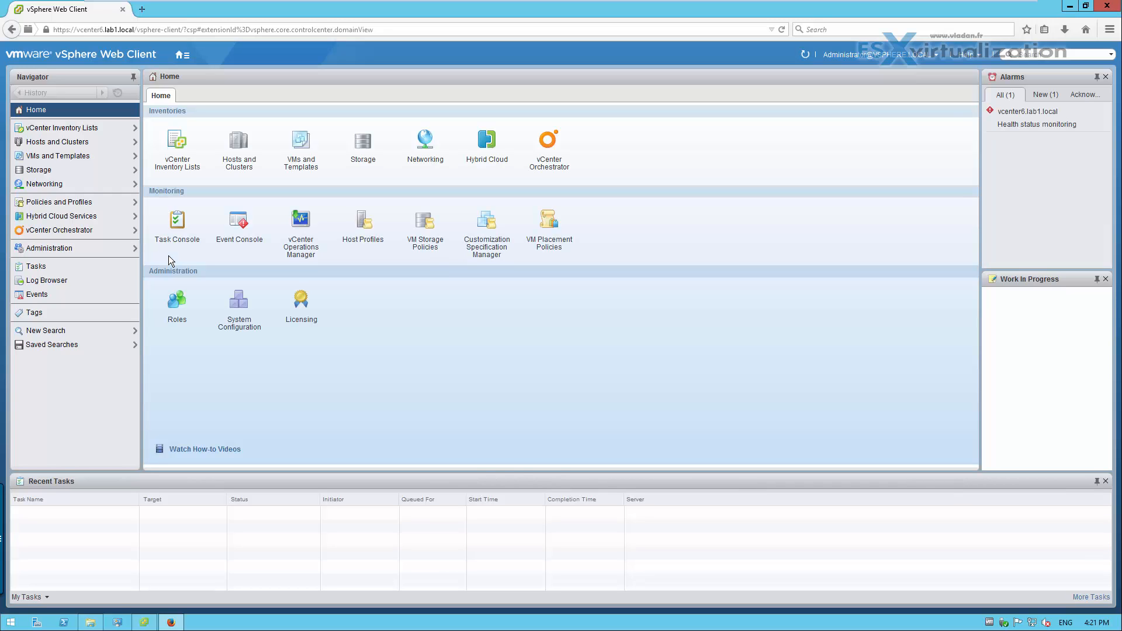
Navigate to Administration > Single Sign-On Configuration to view the identity sources
click(183, 55)
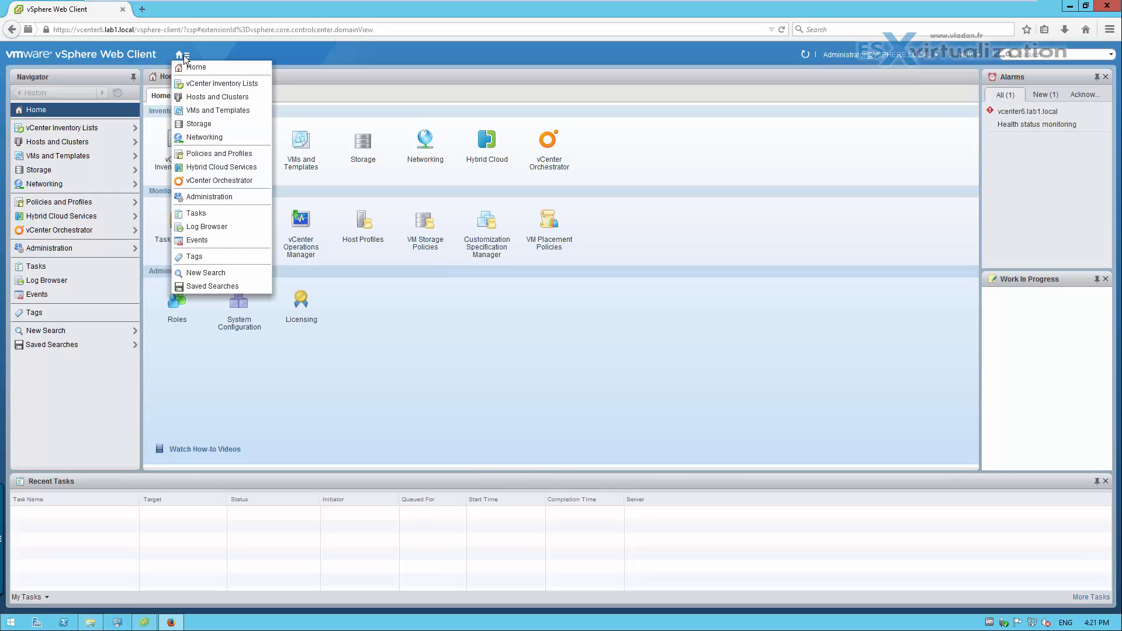
click(209, 197)
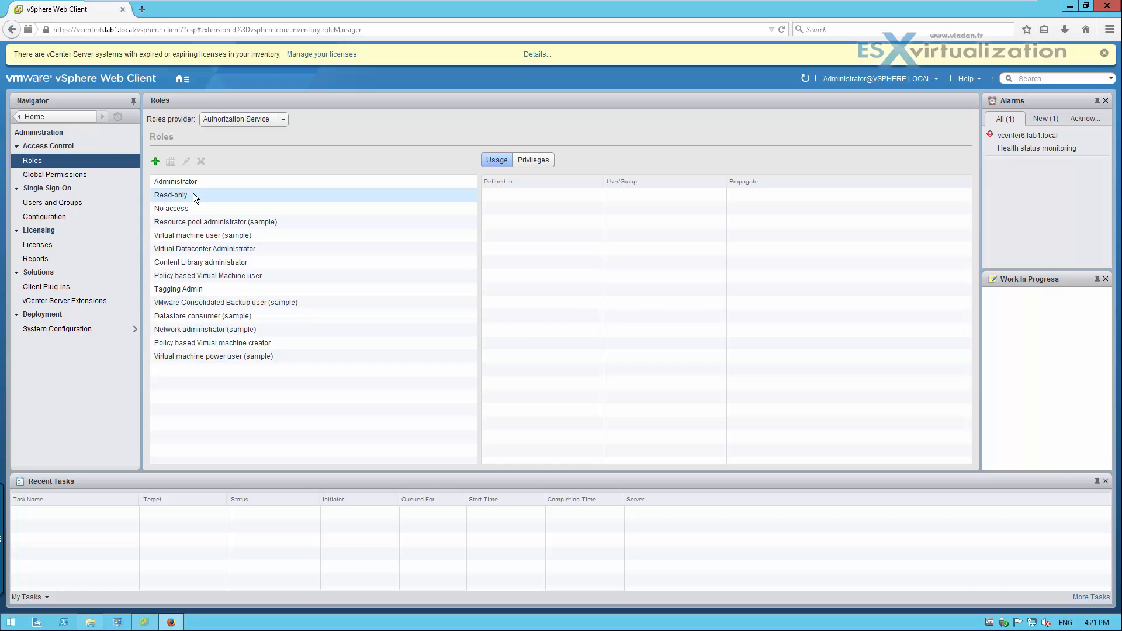
click(67, 216)
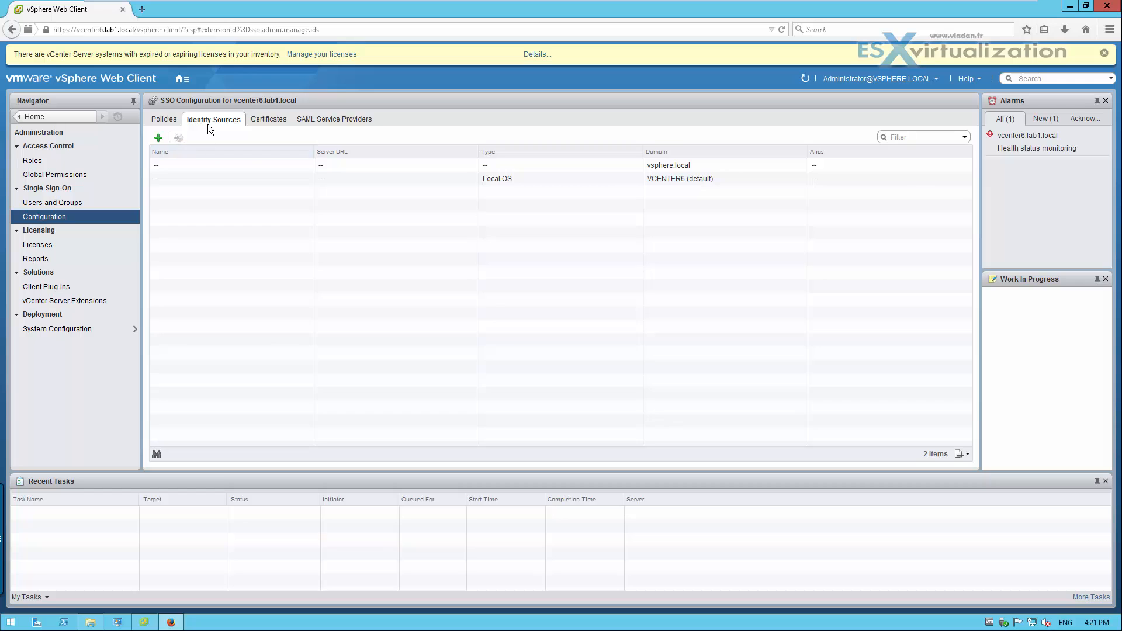
Add LAB1.LOCAL as an Active Directory (Integrated Windows Authentication) identity source using the machine account
click(158, 139)
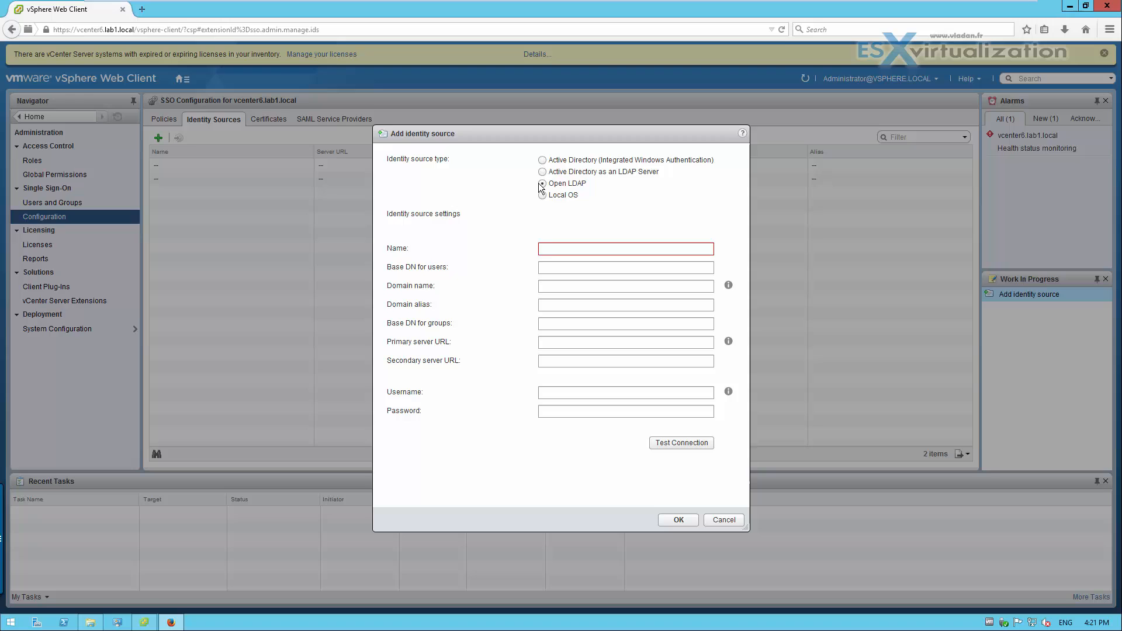
click(542, 160)
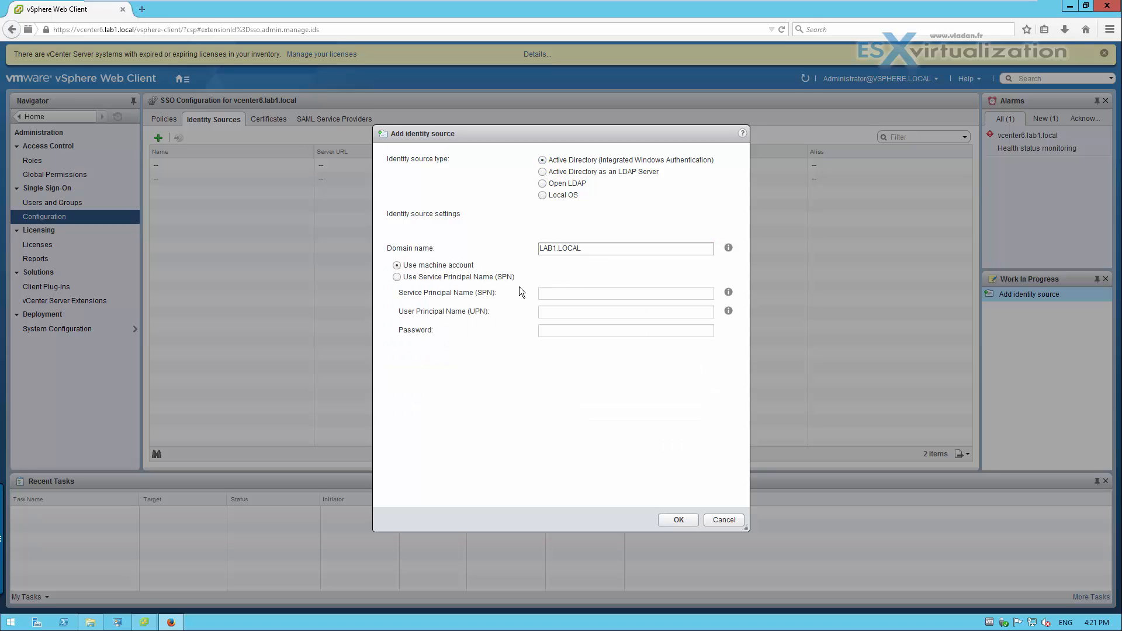
click(678, 520)
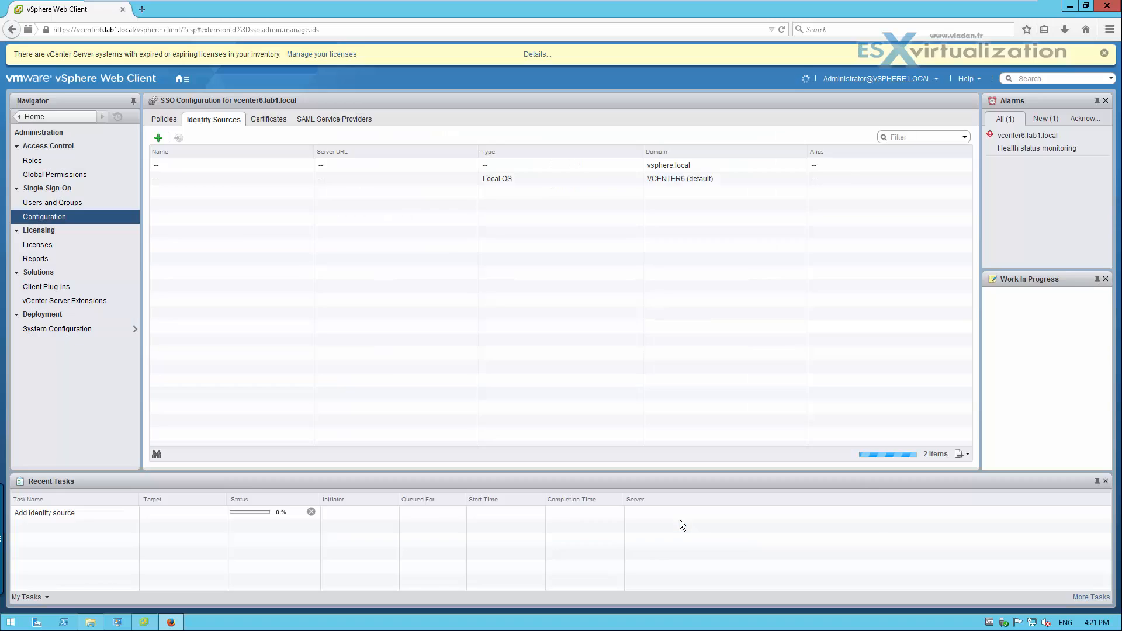
click(203, 193)
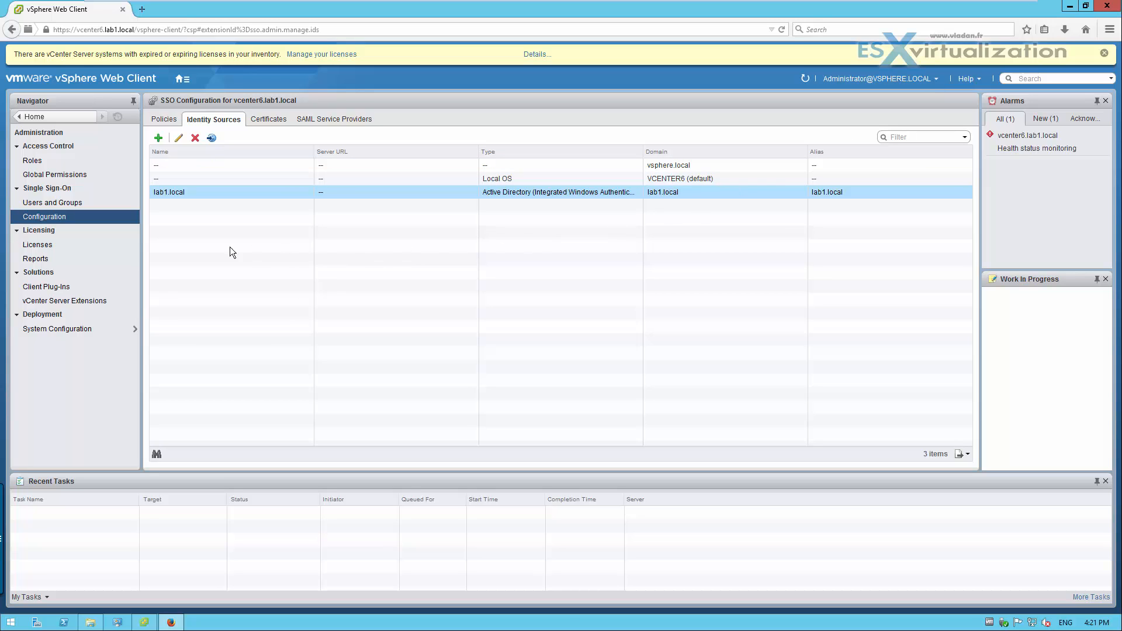
Review the Global Permissions and Roles pages under Administration
click(62, 174)
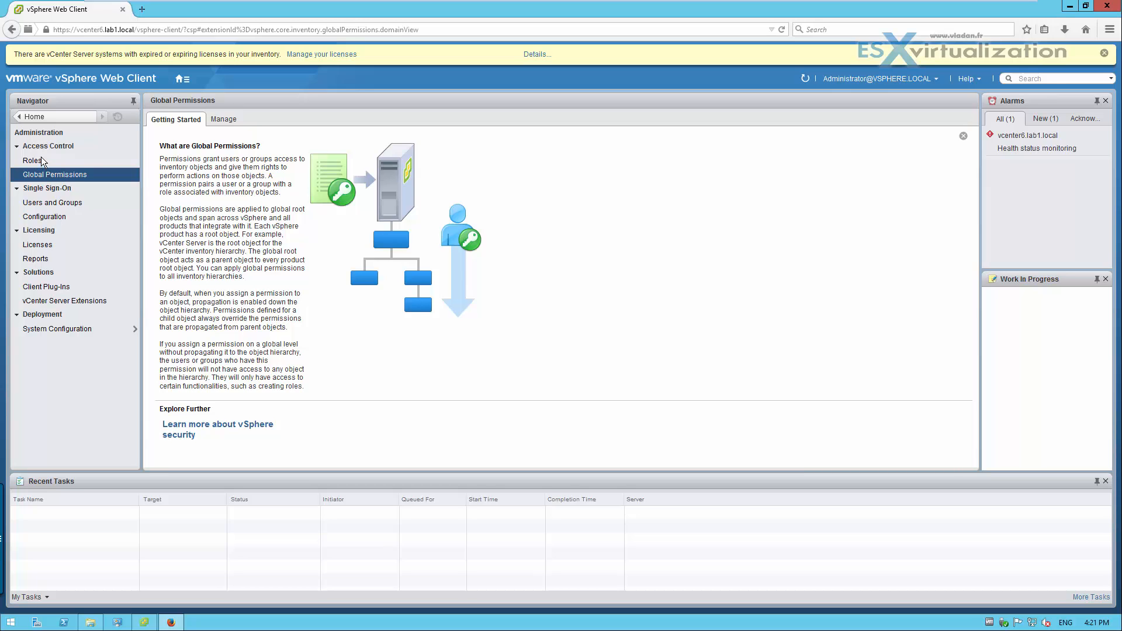
click(37, 159)
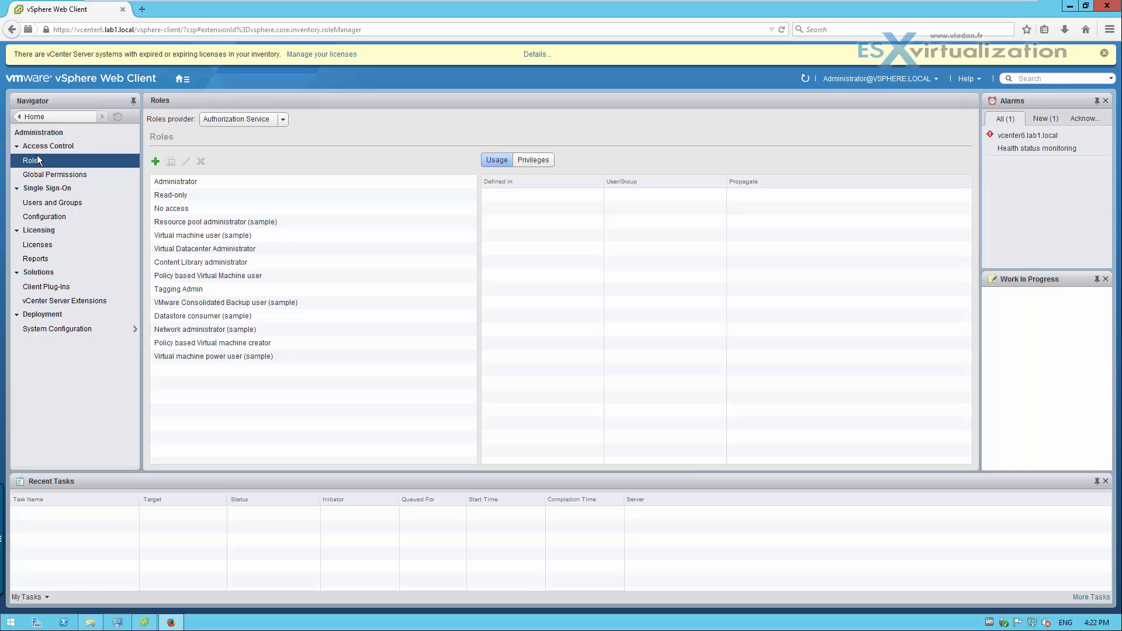
click(182, 78)
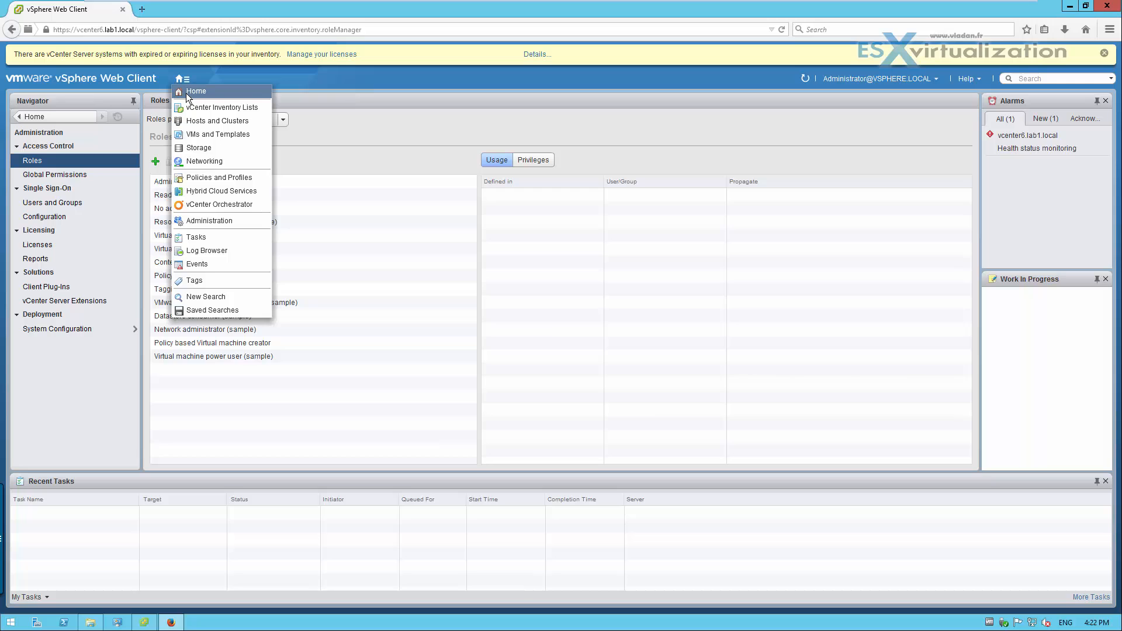
Return Home, go to Hosts and Clusters and select vcenter6.lab1.local's Manage settings
click(191, 92)
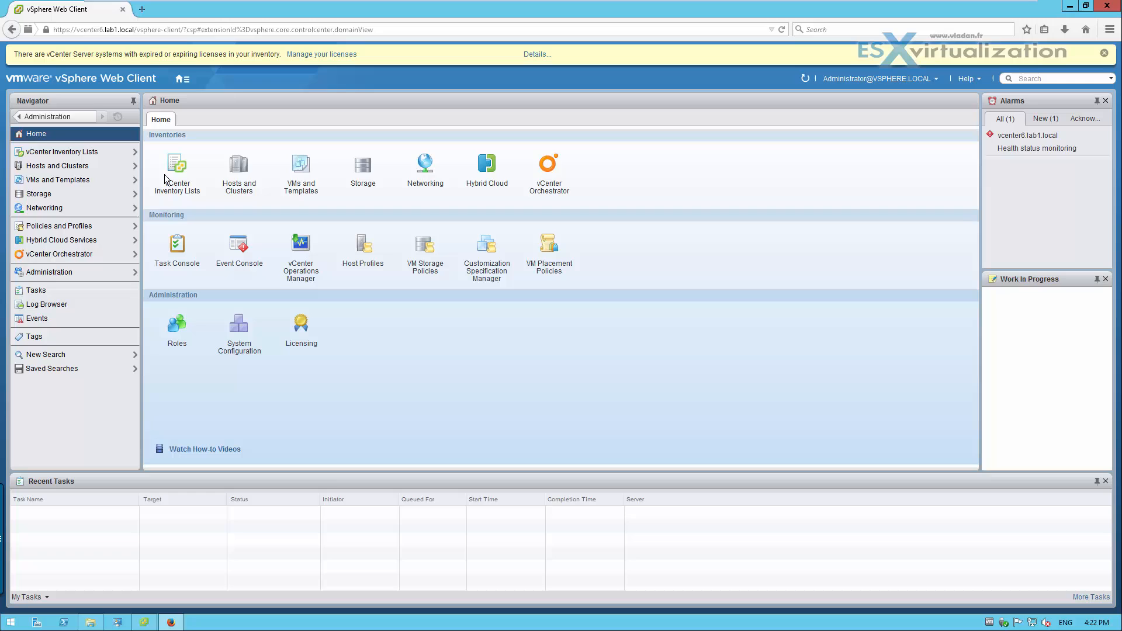
click(239, 172)
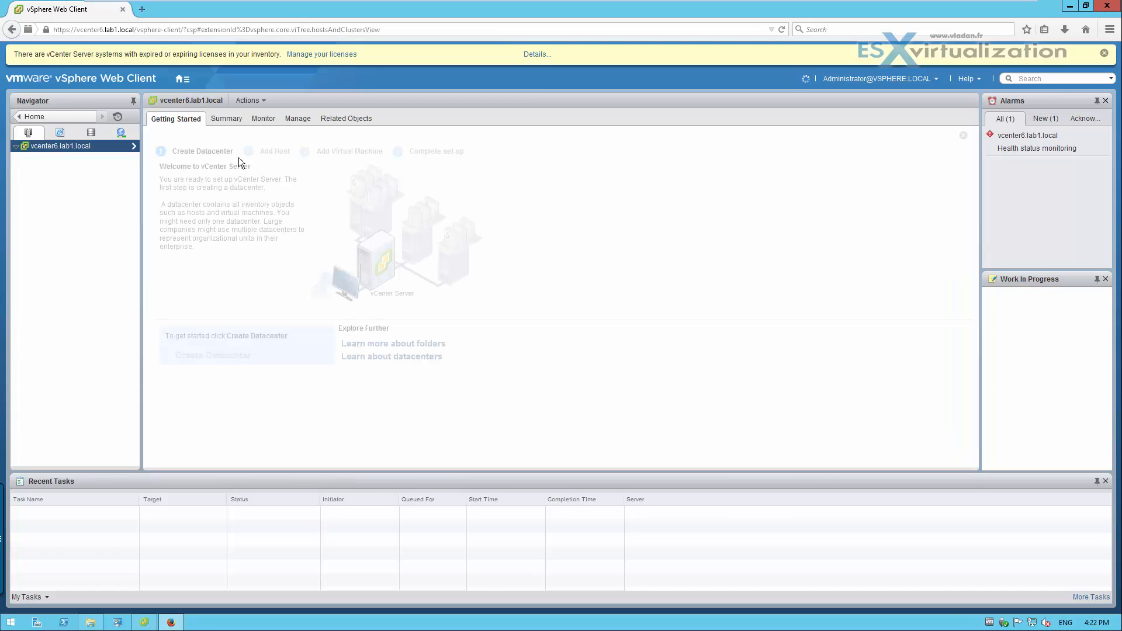
click(289, 117)
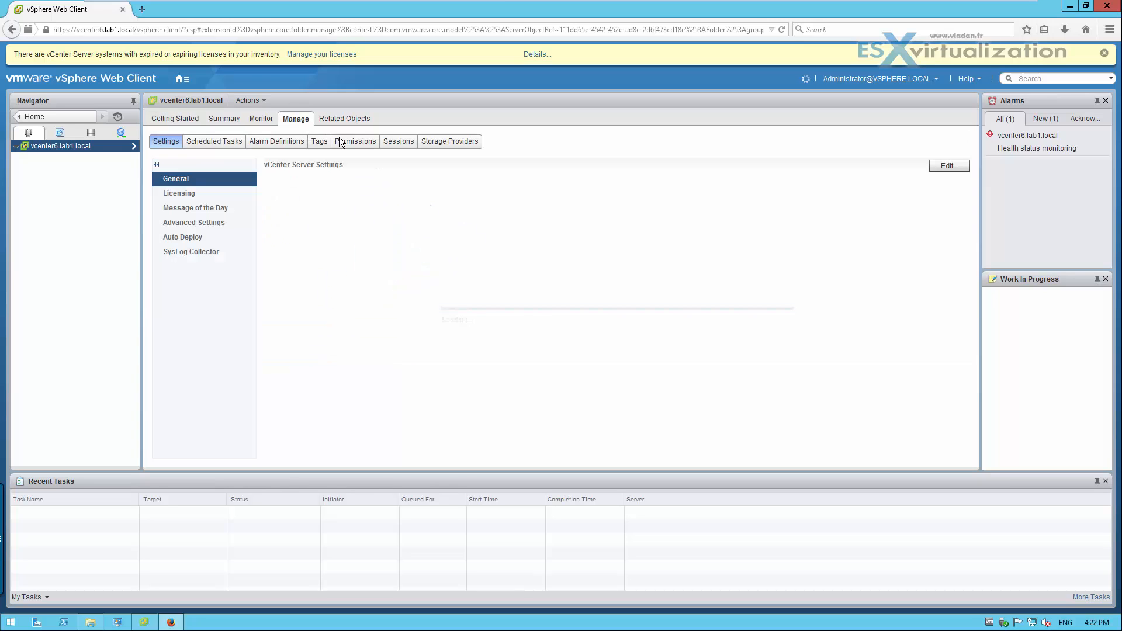
Grant LAB1\Administrator the Administrator role on vcenter6.lab1.local with propagation to children
click(351, 140)
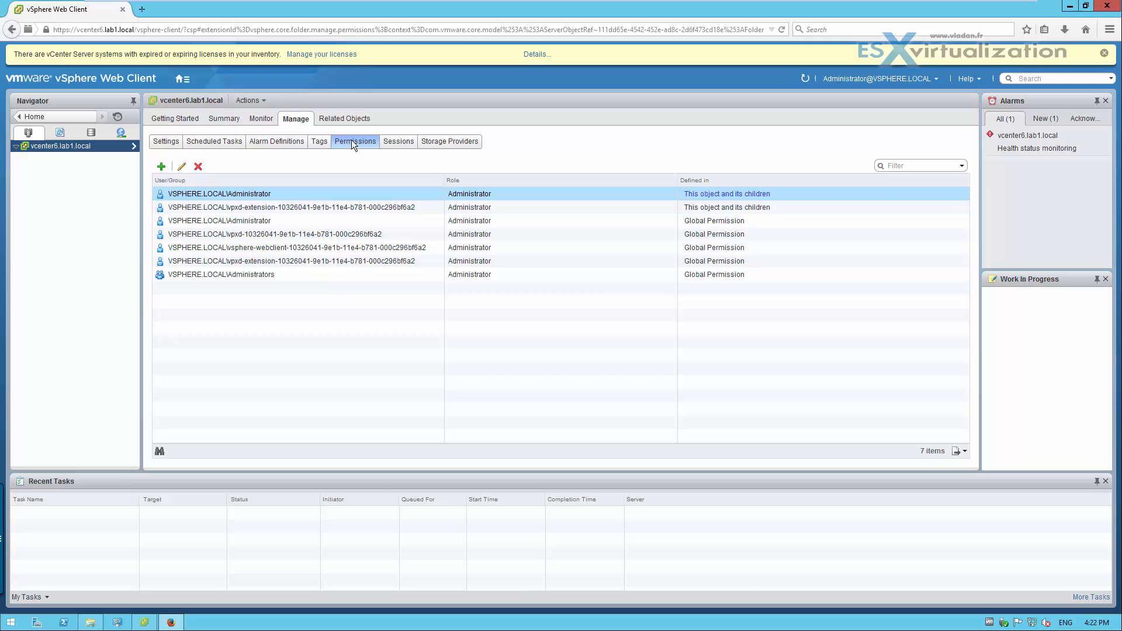
click(162, 166)
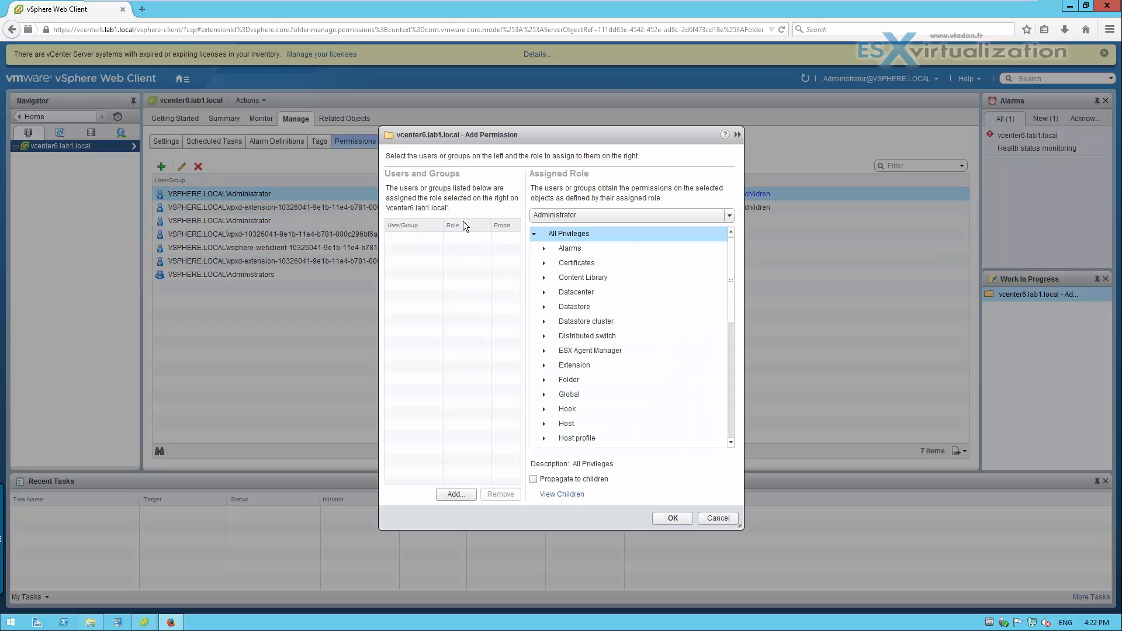
click(456, 494)
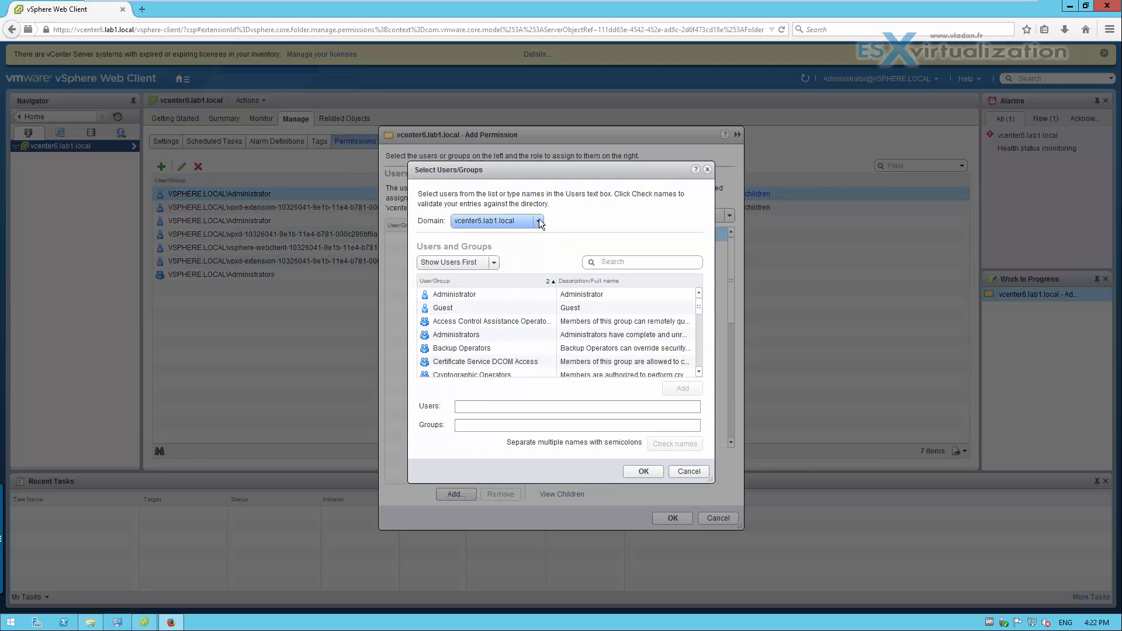
click(540, 220)
click(491, 254)
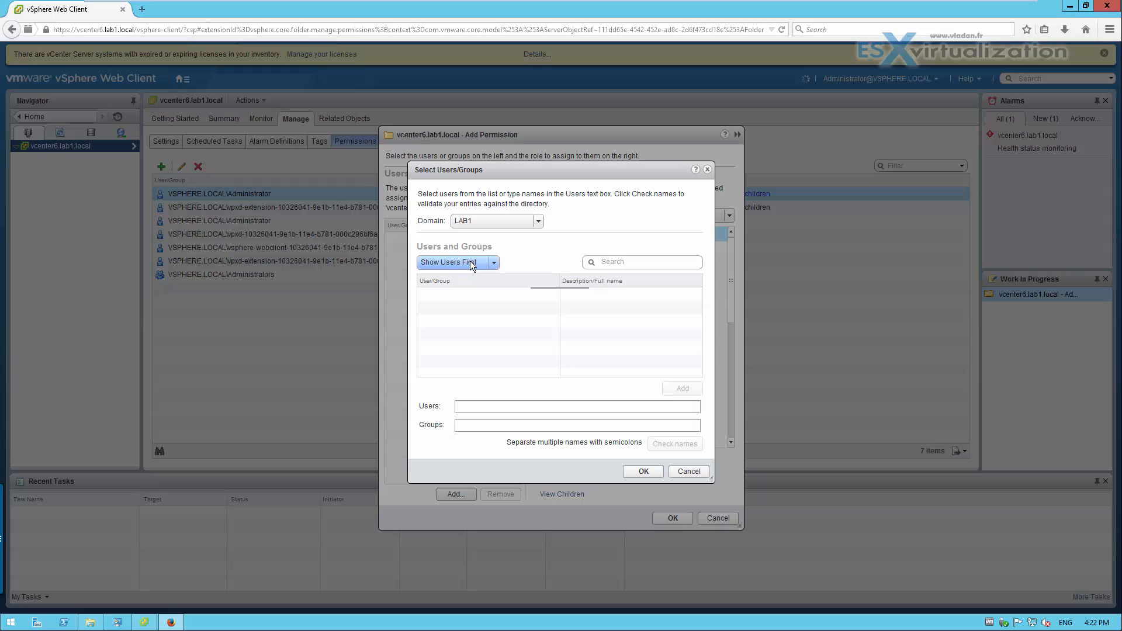
click(461, 295)
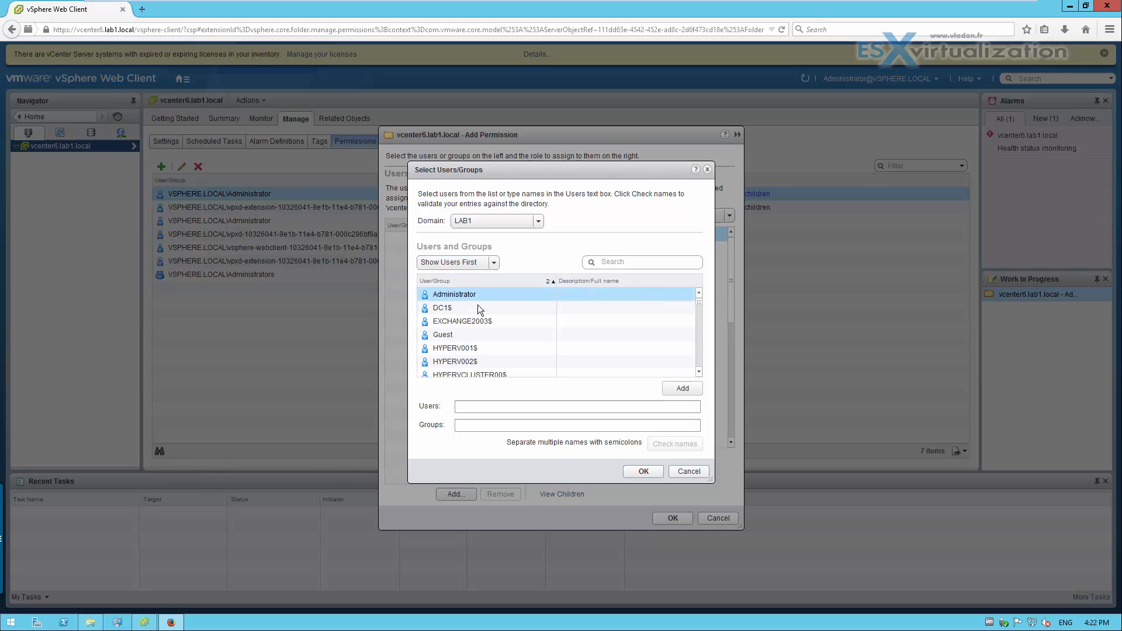
click(682, 388)
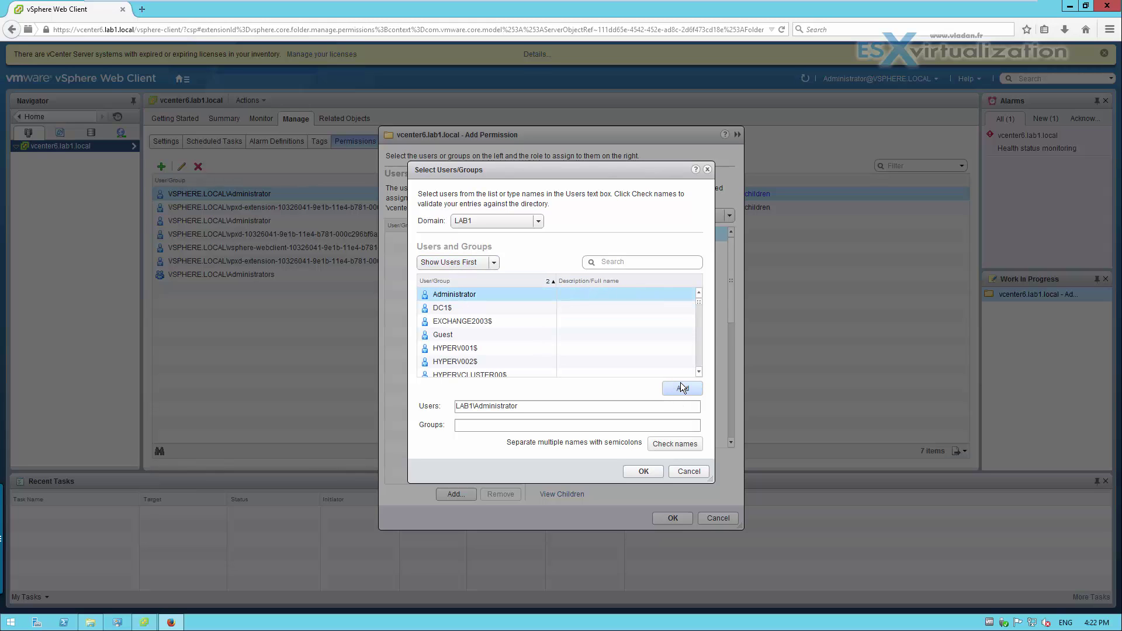
click(643, 472)
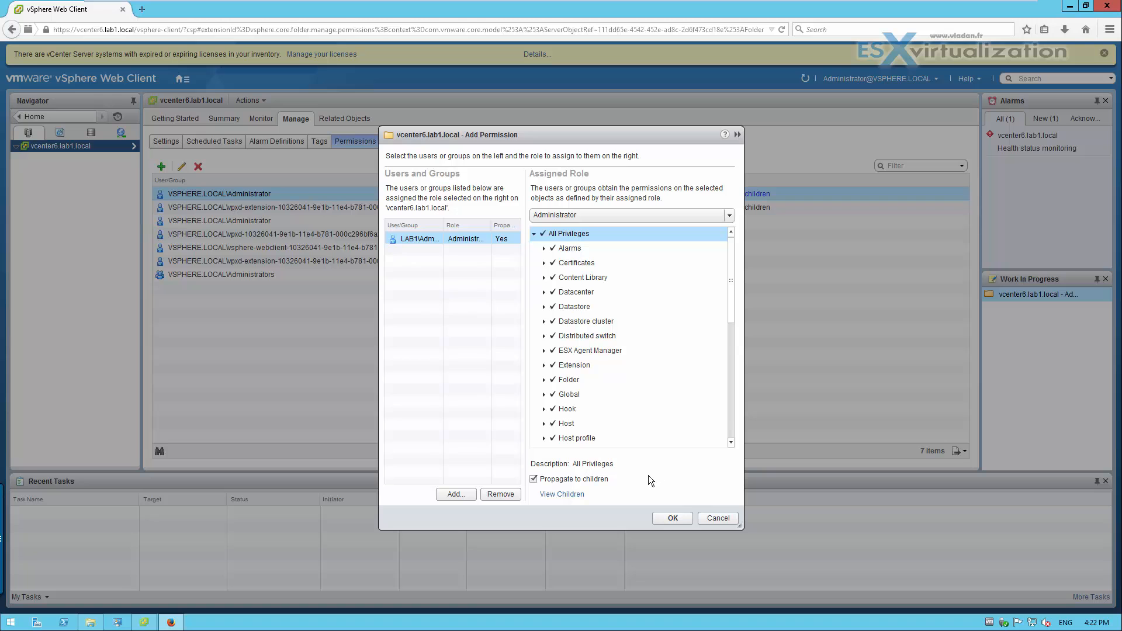
click(670, 518)
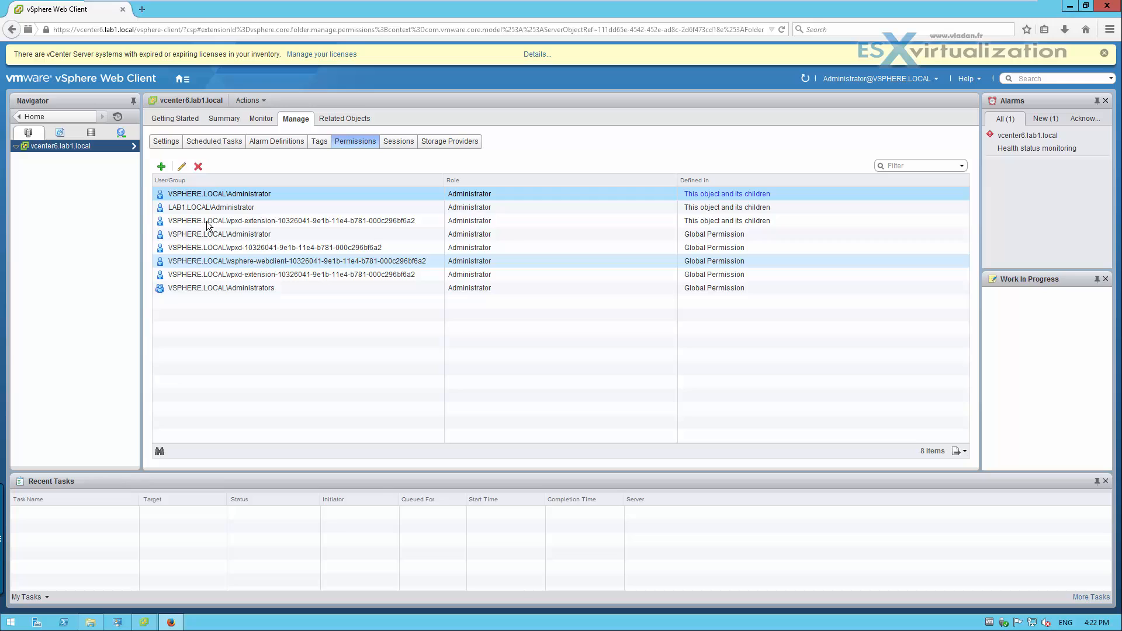
Inspect the newly added LAB1.LOCAL\Administrator permission entry in the list
click(227, 207)
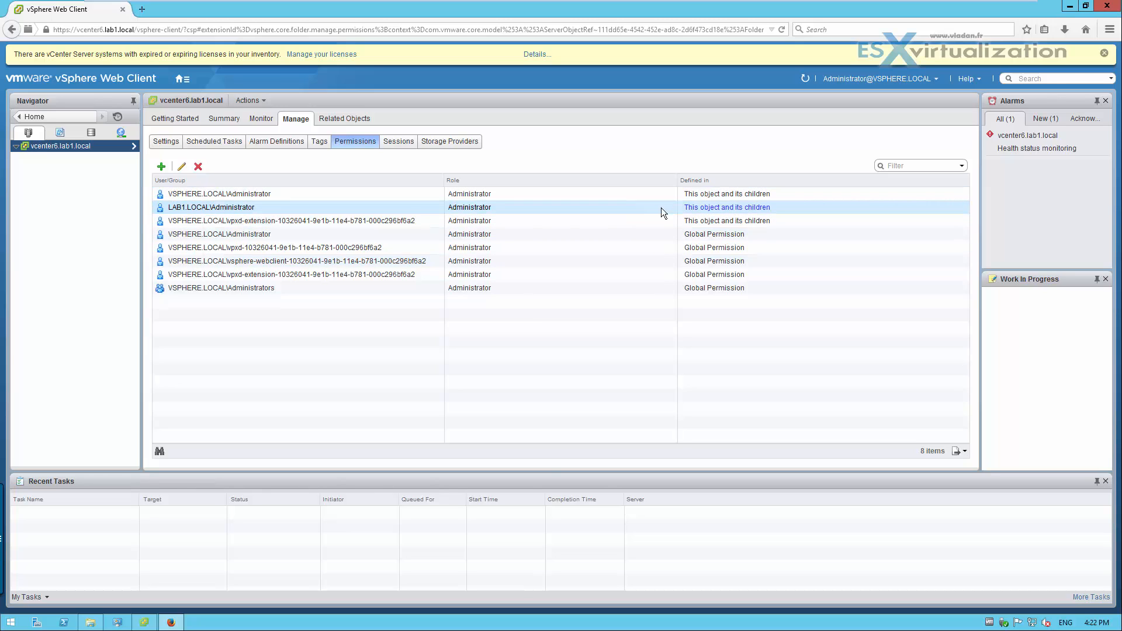
click(186, 208)
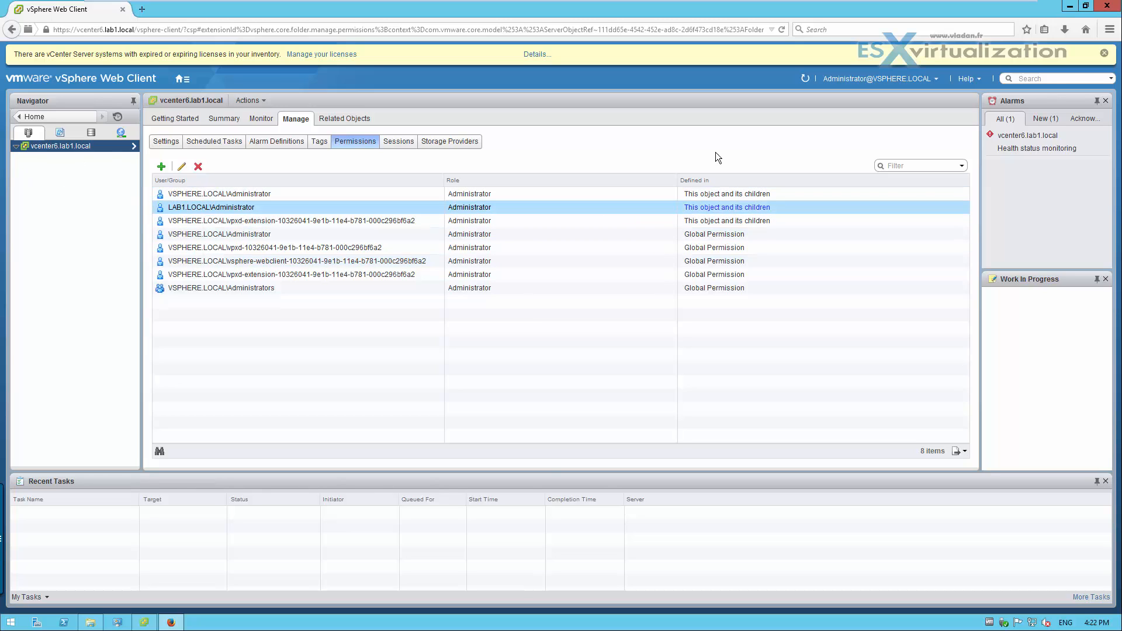
Log out and sign back in as the lab1.local domain Administrator account
click(937, 79)
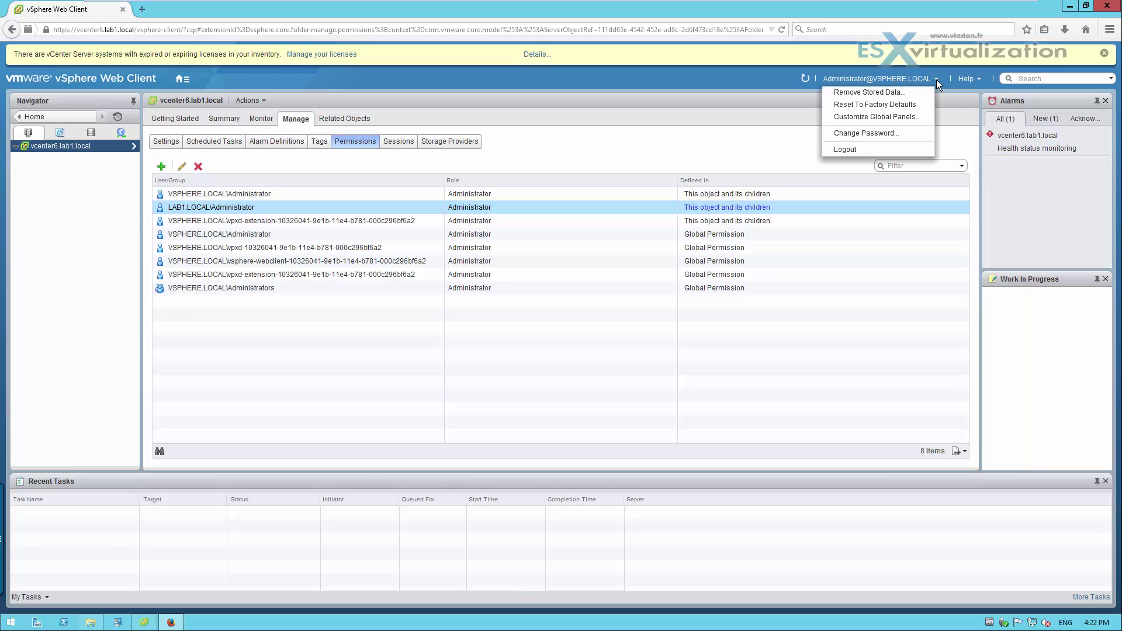
click(849, 150)
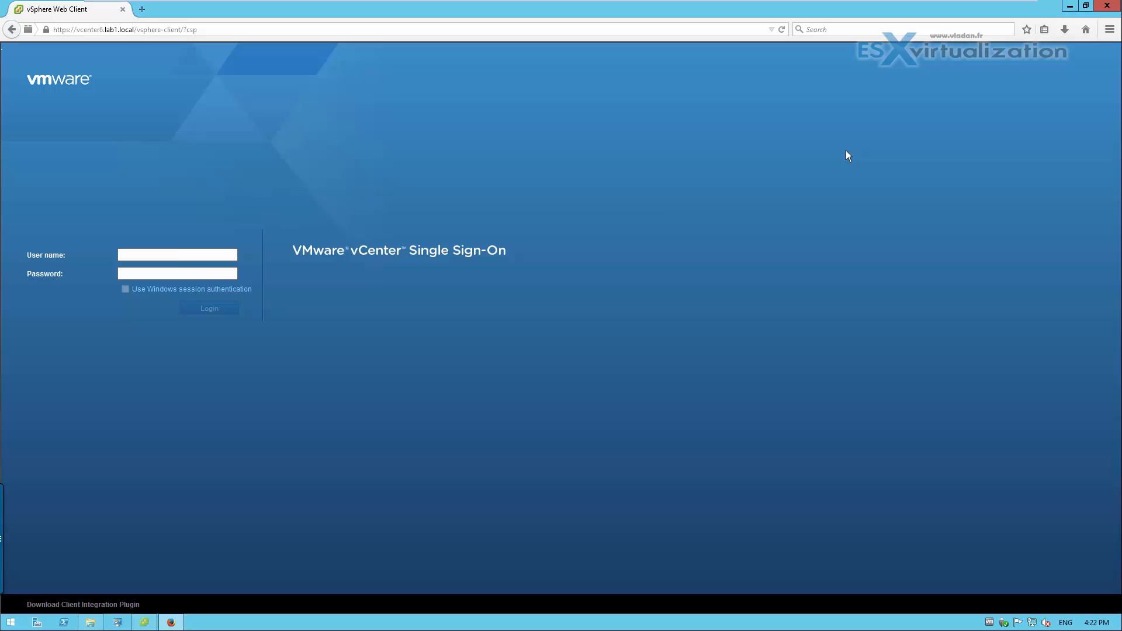
text(ad)
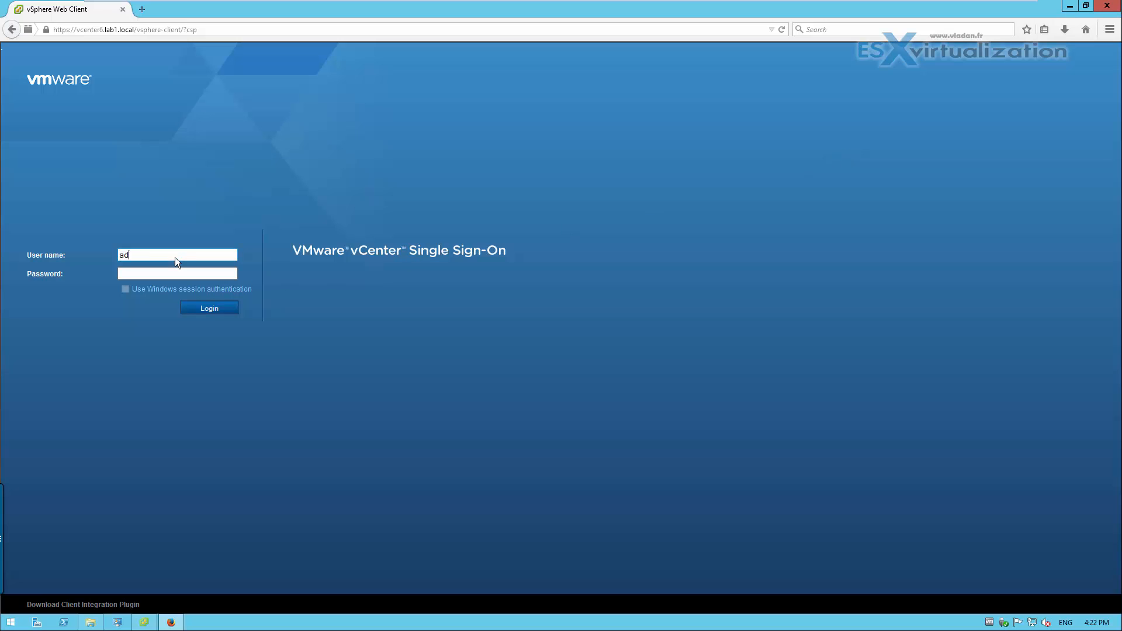
text(ministrator@lab1.local)
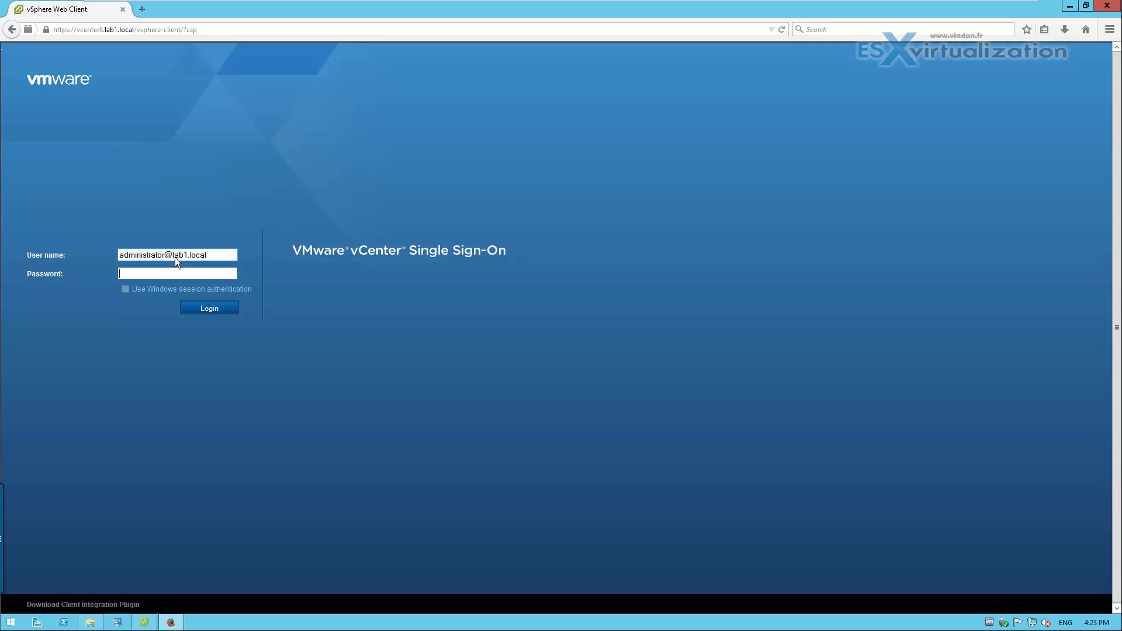
text(••••)
key(Return)
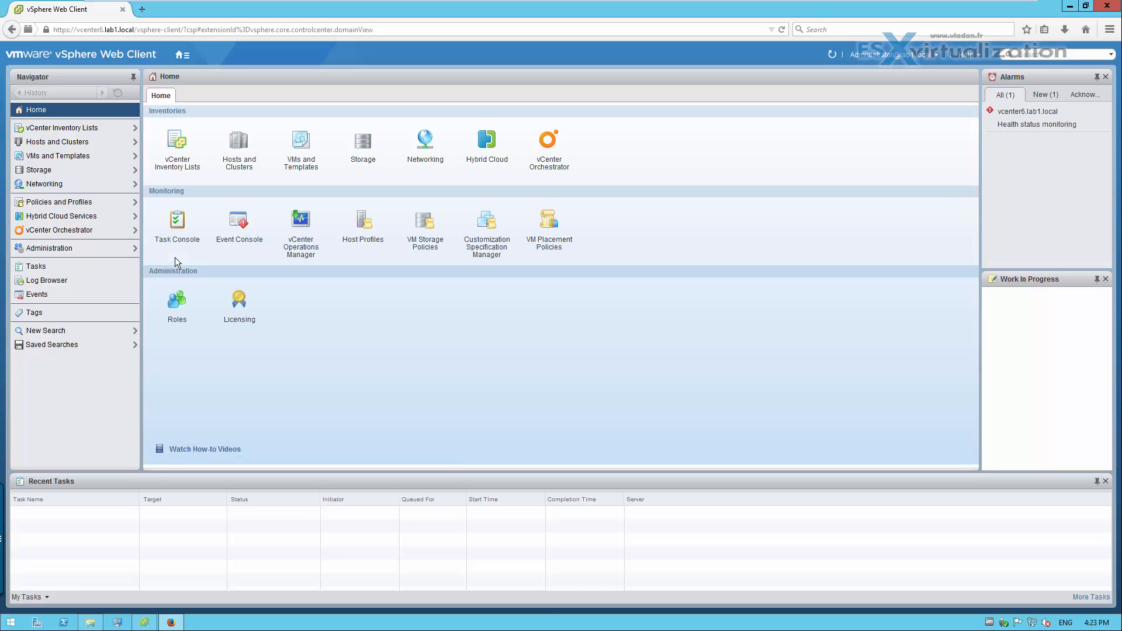
Create a datacenter named lab under vcenter6.lab1.local from Hosts and Clusters
click(239, 147)
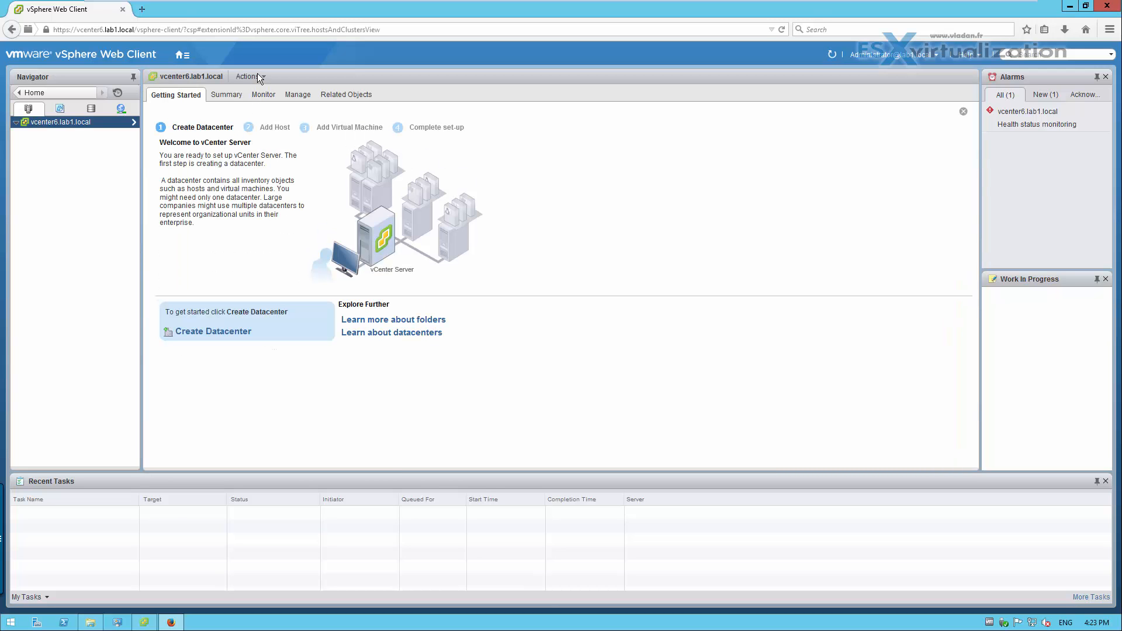
click(221, 329)
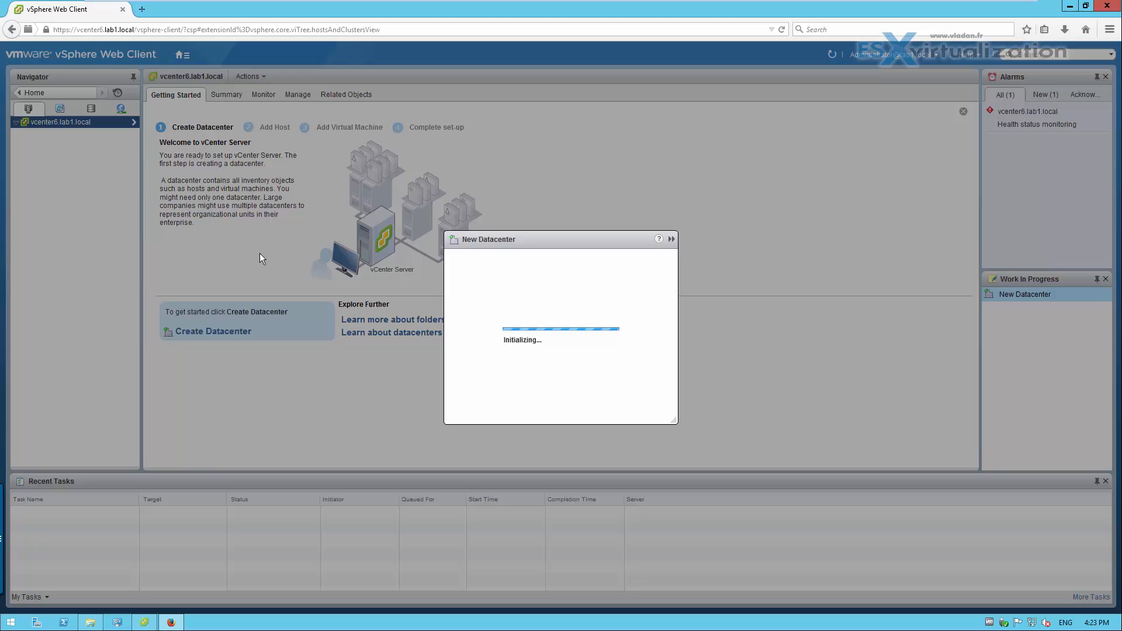
text(lab)
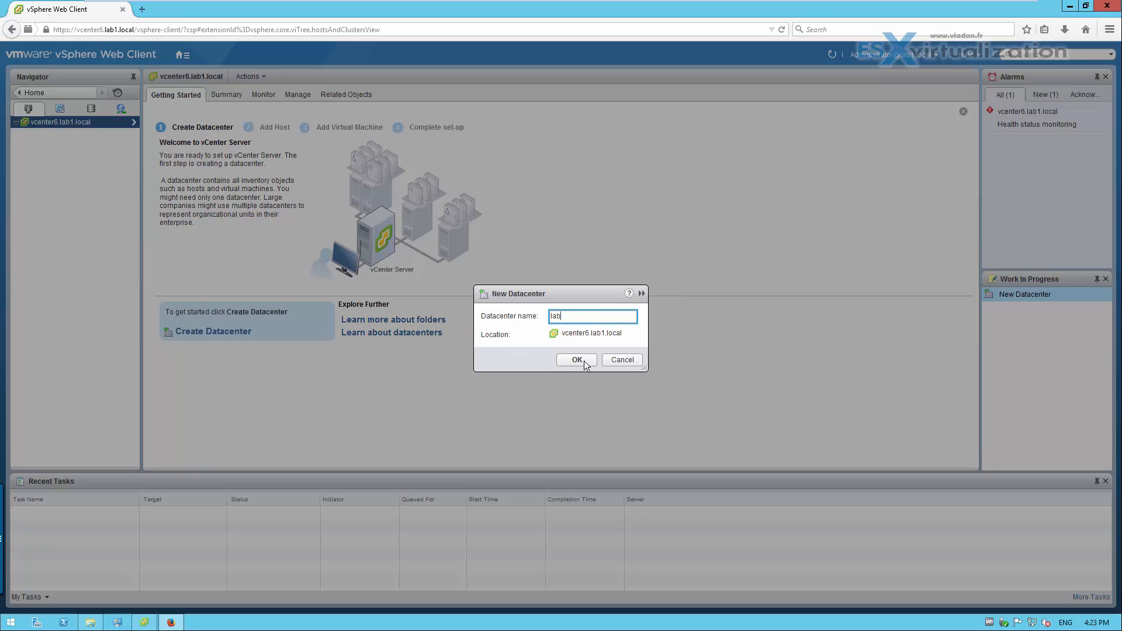
click(579, 360)
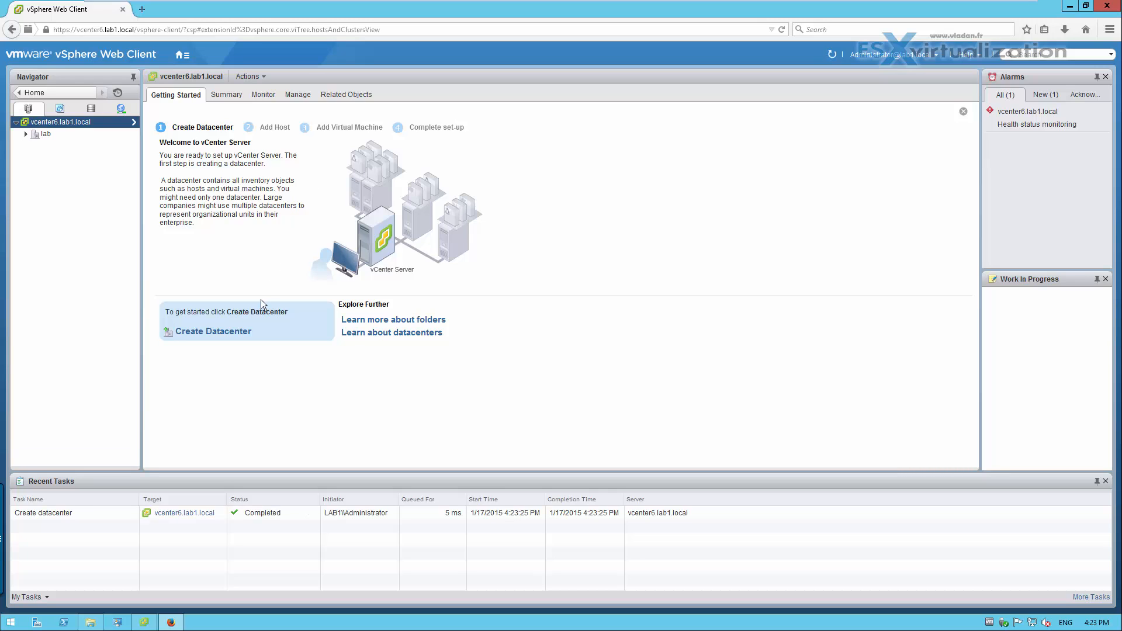
Start Add Host on the lab datacenter with esxi6-01.lab1.local and root credentials, accepting its certificate
click(45, 133)
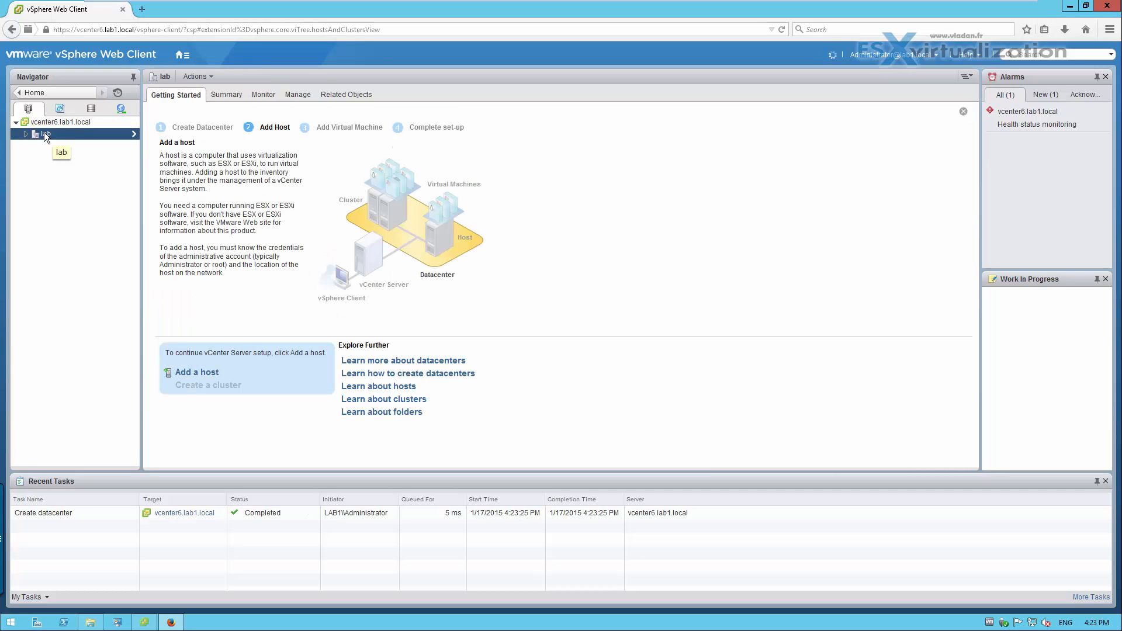
click(212, 373)
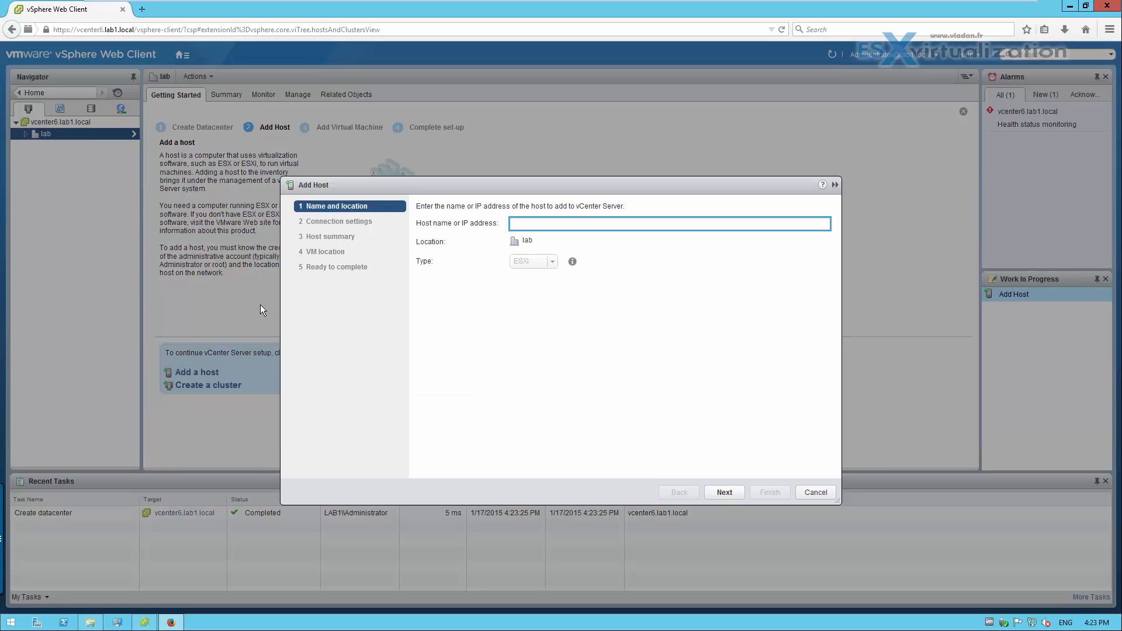
text(esxi6-)
text(01.)
text(lab1)
text(cal)
key(Return)
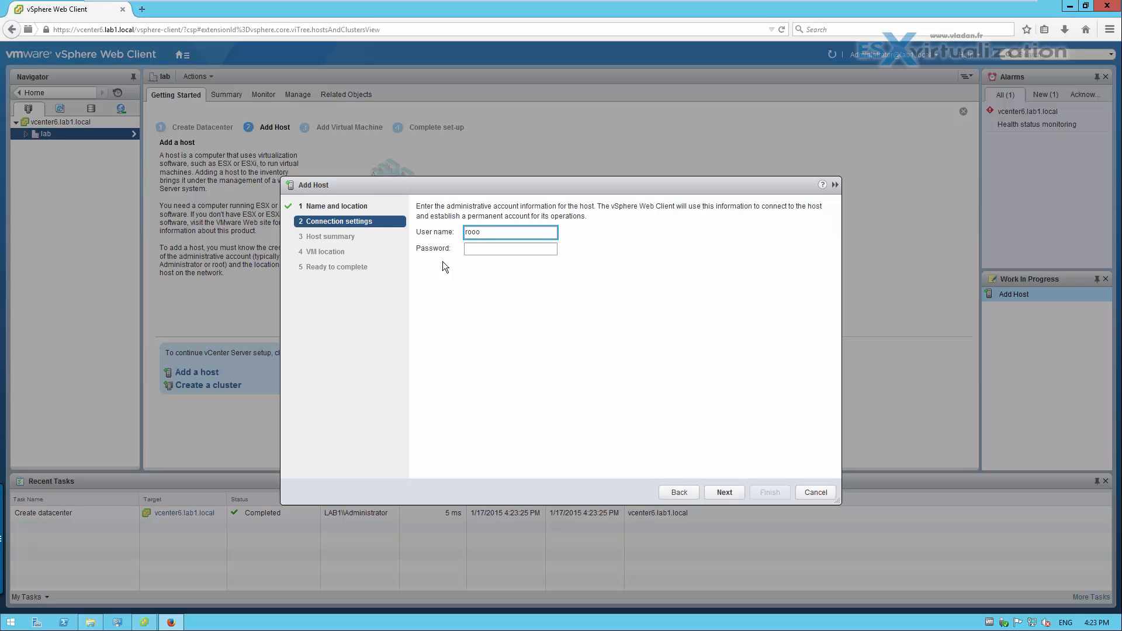
key(Tab)
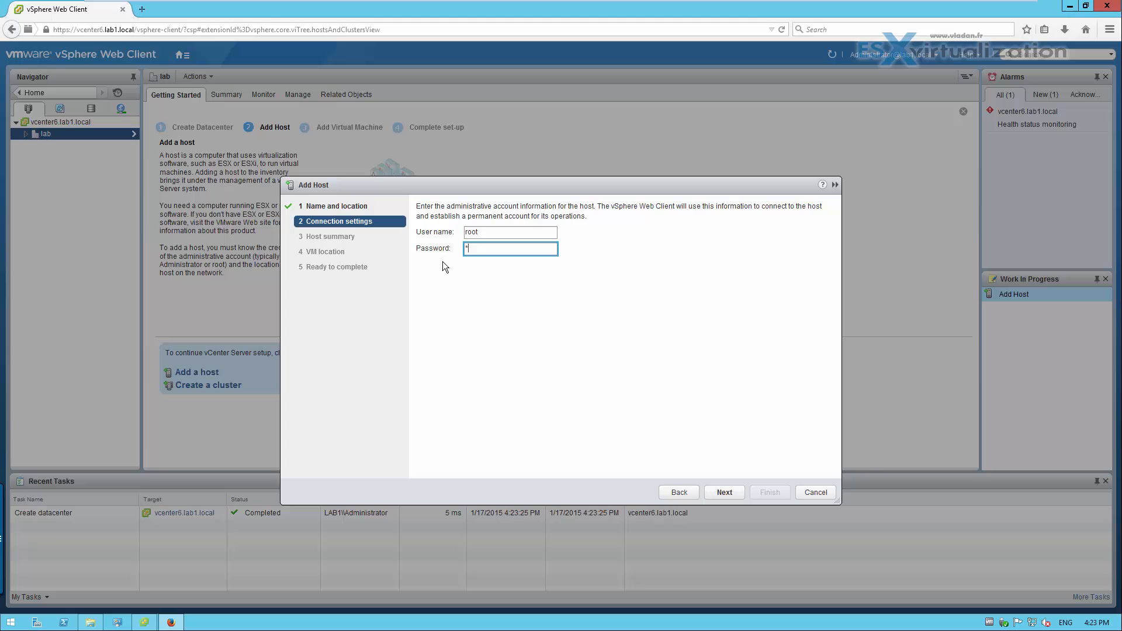
text(*)
key(Return)
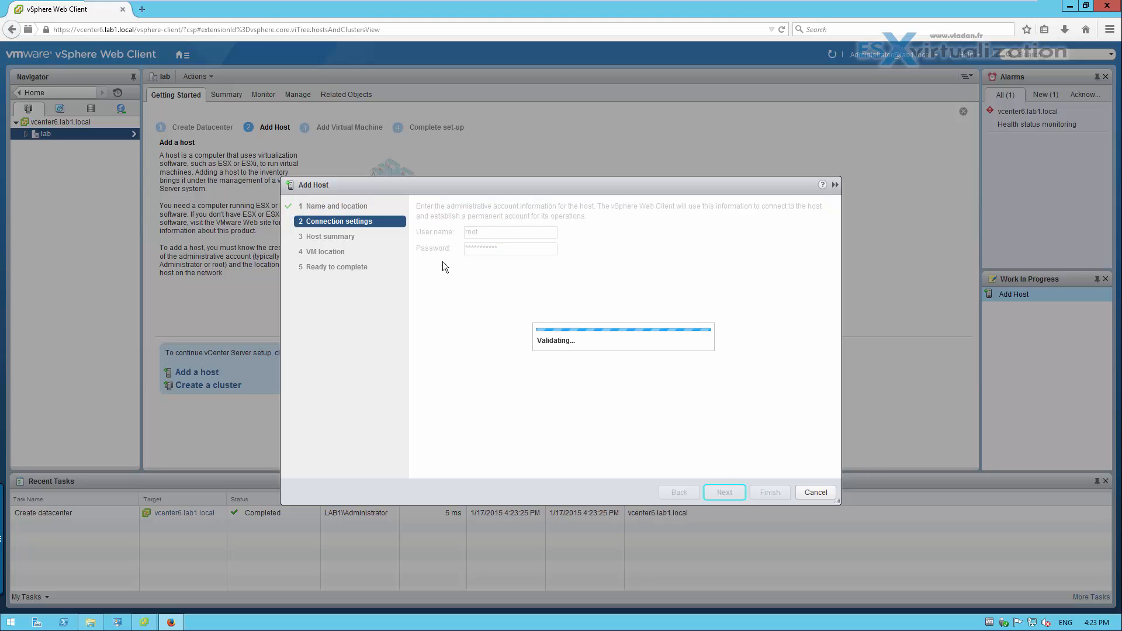
click(597, 409)
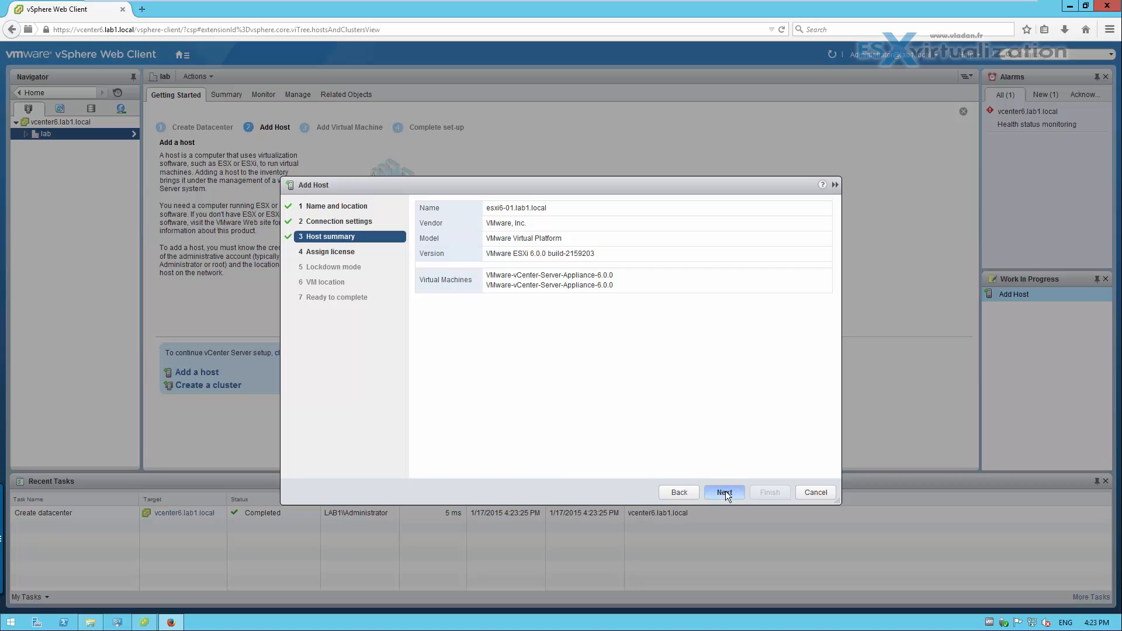
Continue past host summary, Evaluation License, lockdown disabled and lab as VM location
click(726, 492)
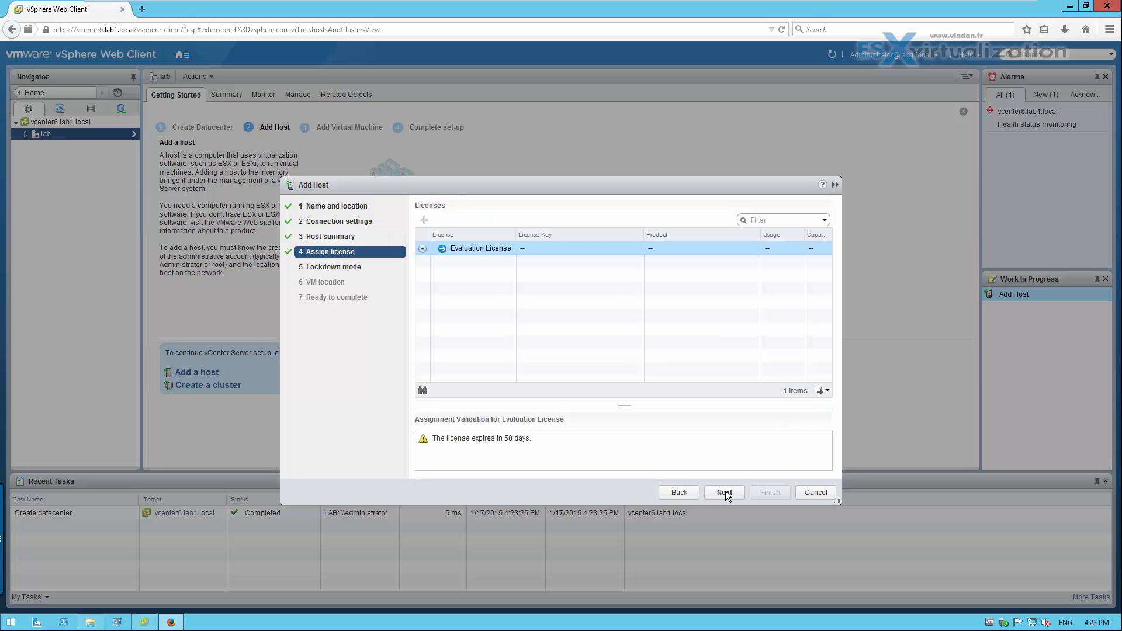
click(725, 491)
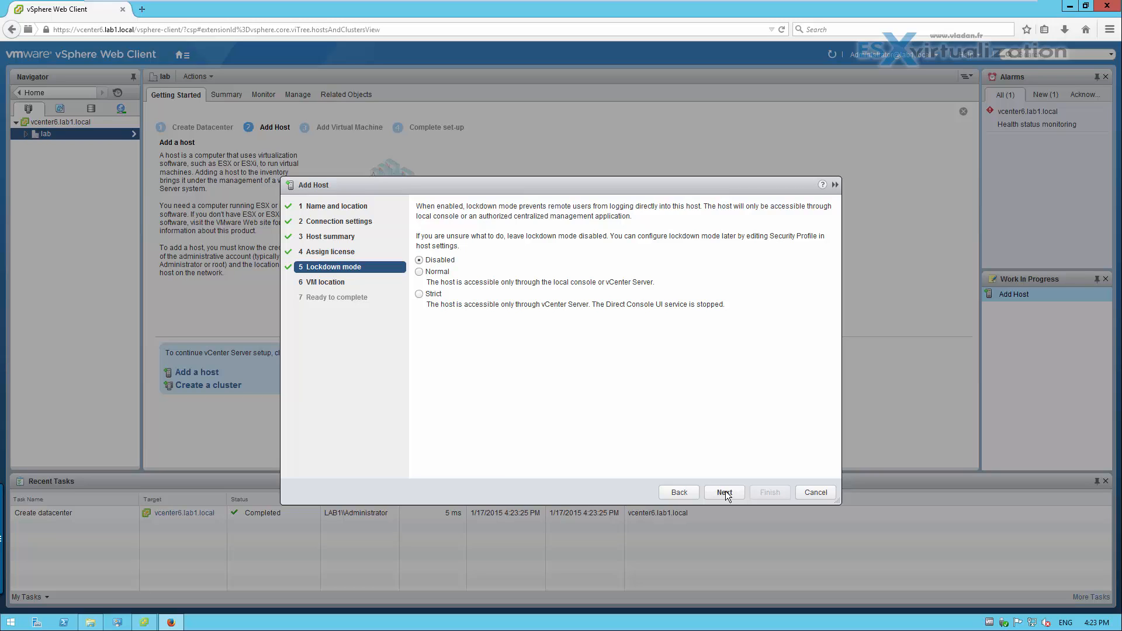
click(725, 492)
click(725, 492)
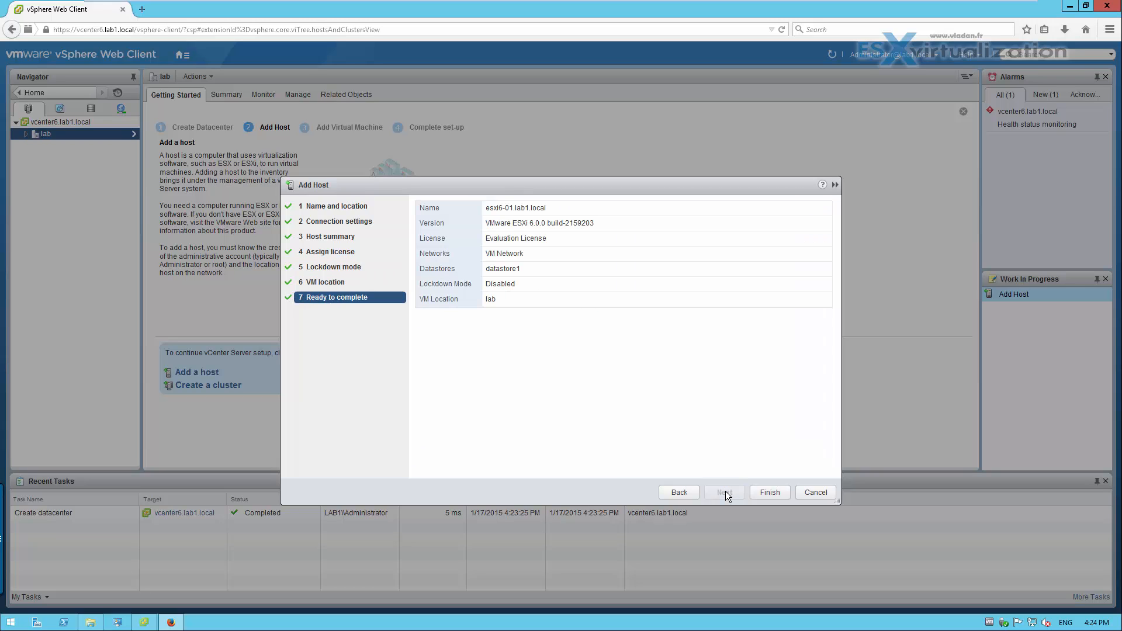
Finish adding esxi6-01, then start adding esxi6-02.lab1.local with root credentials
click(762, 492)
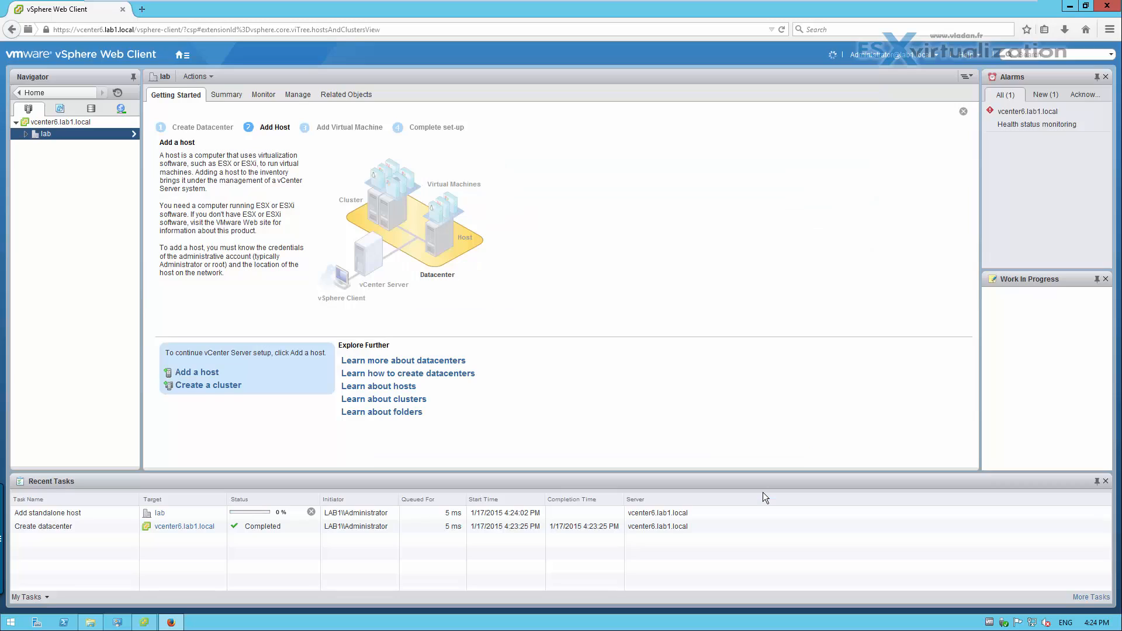
click(197, 372)
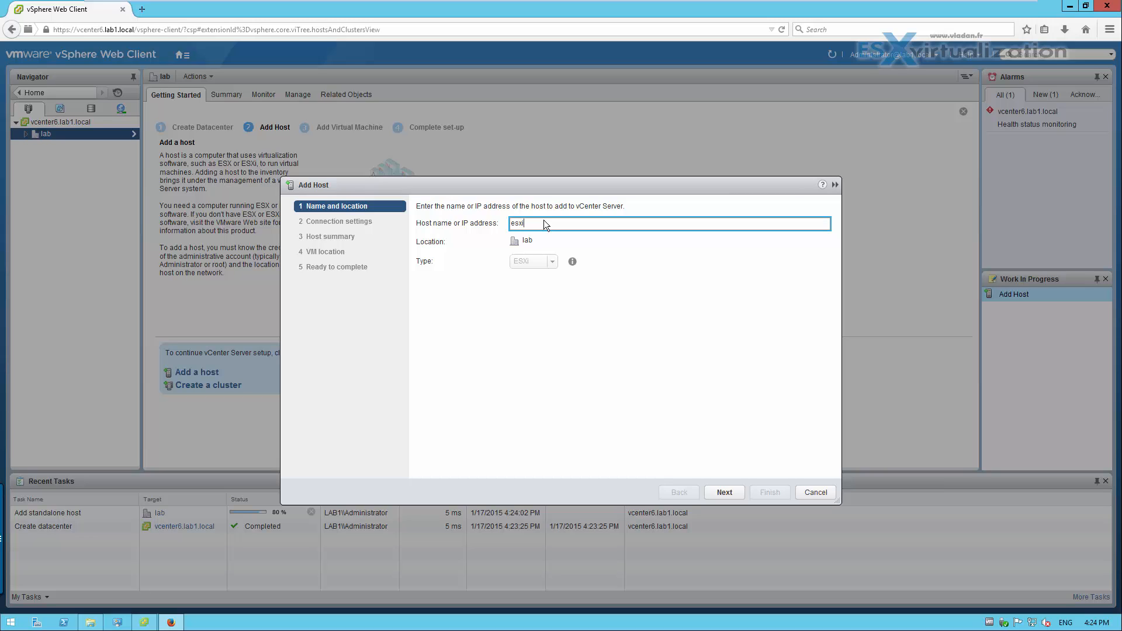
text(6-02.l)
text(ab1.local)
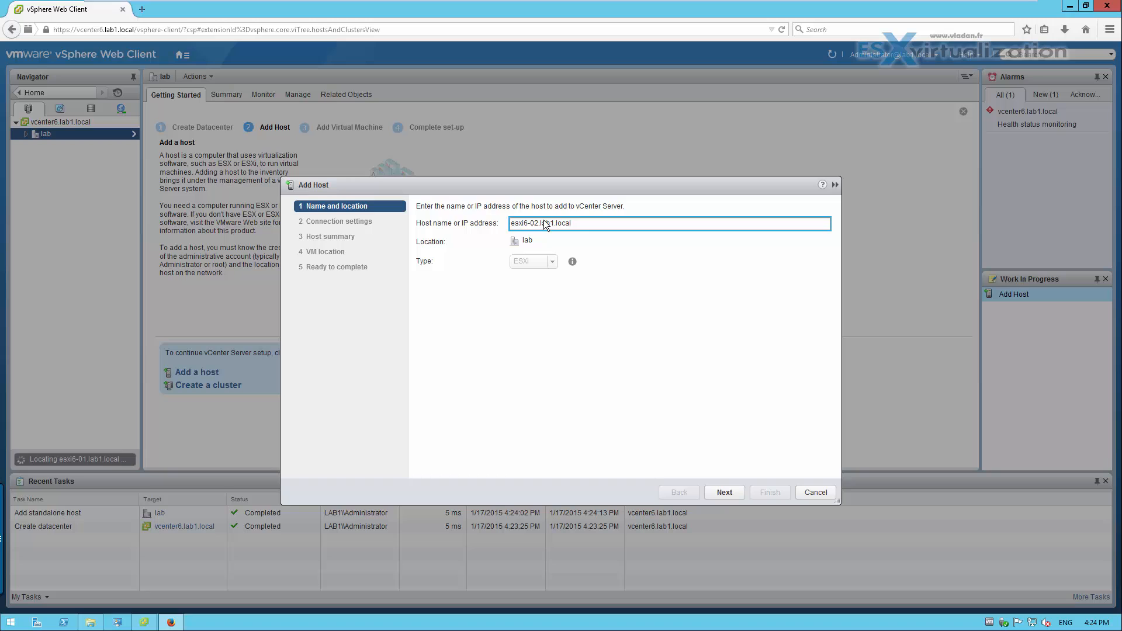
click(724, 491)
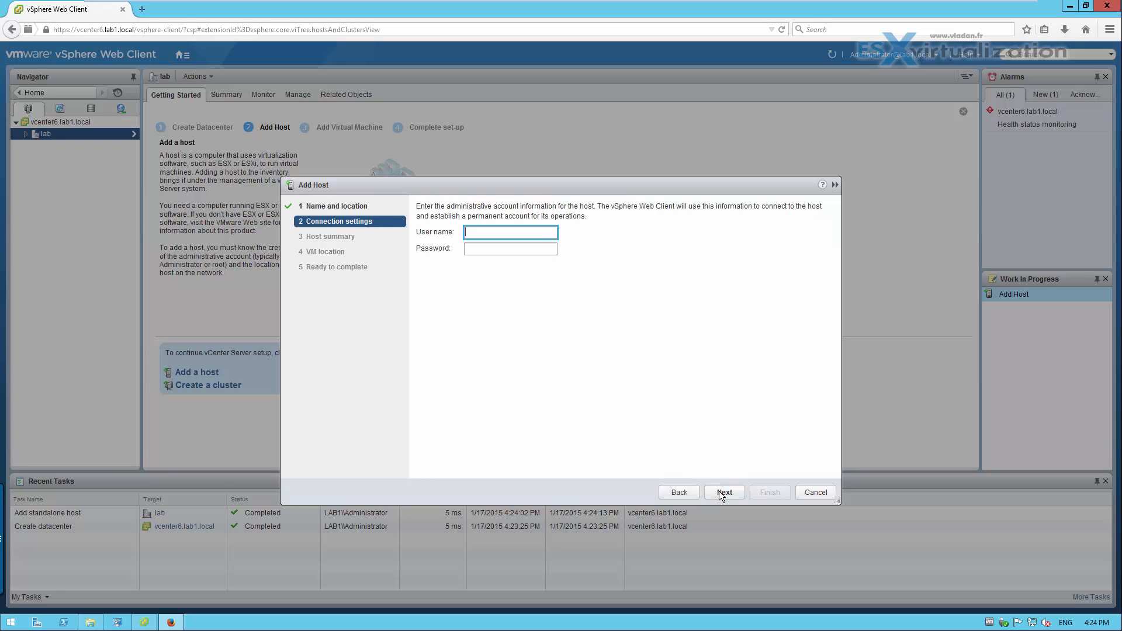
text(oot)
key(Tab)
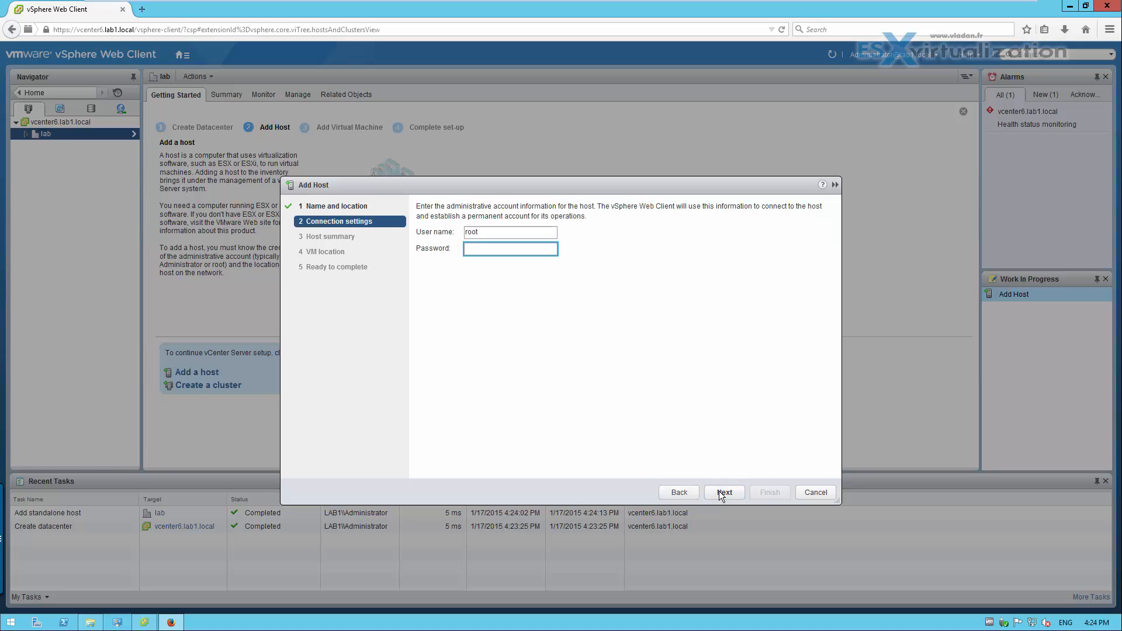
text(******)
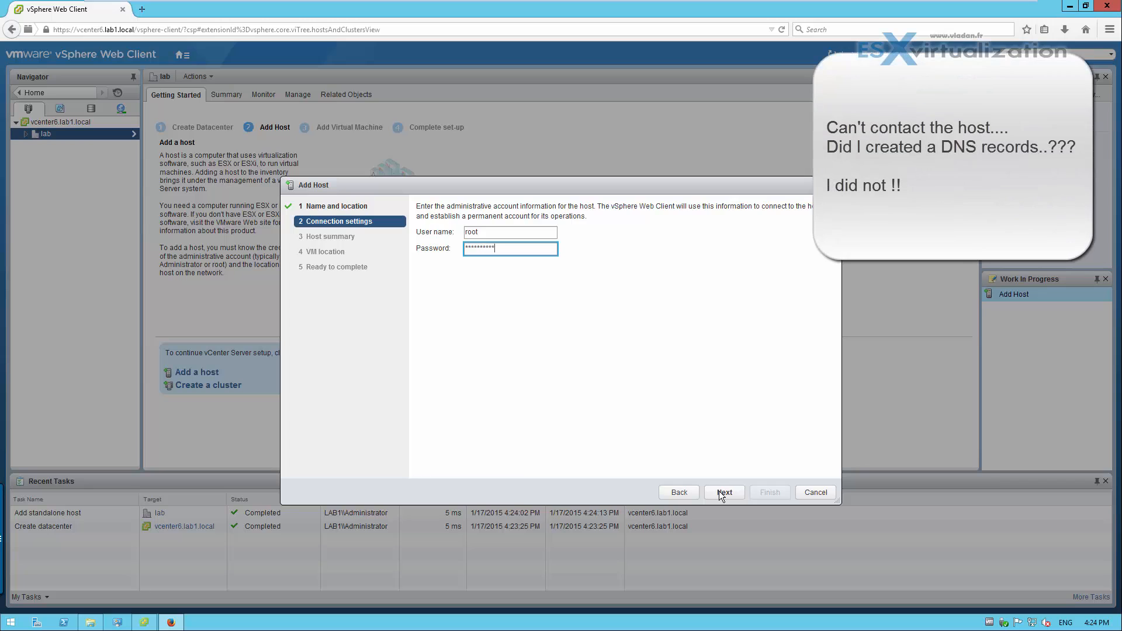
click(724, 492)
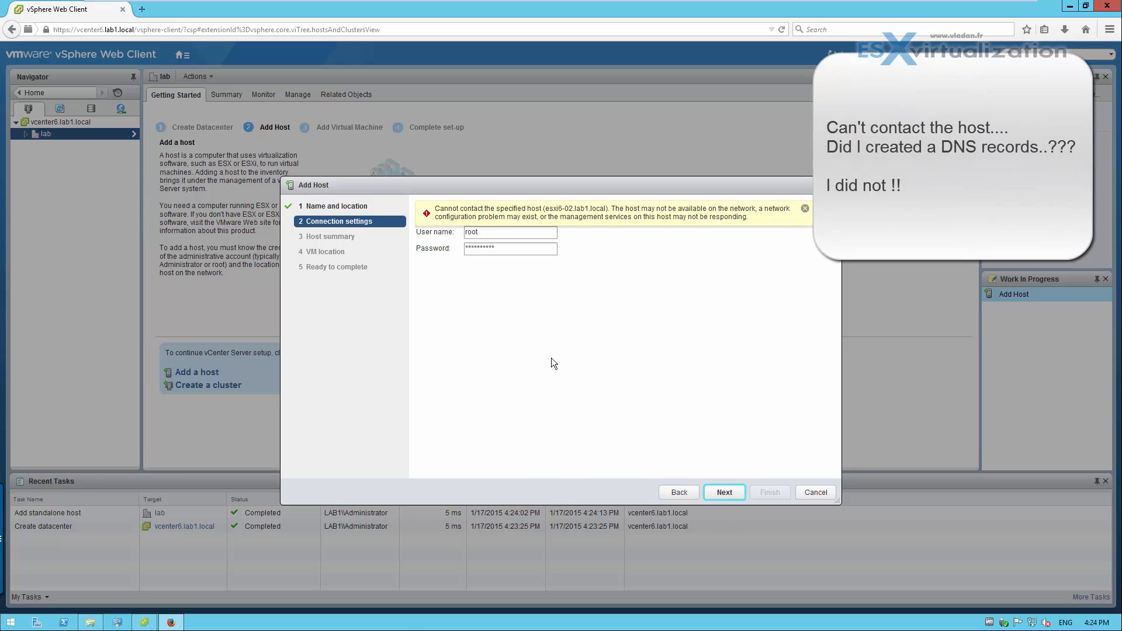
Retype the root password and retry connecting to esxi6-02 after the cannot-contact-host error
drag(506, 248, 429, 255)
text(********)
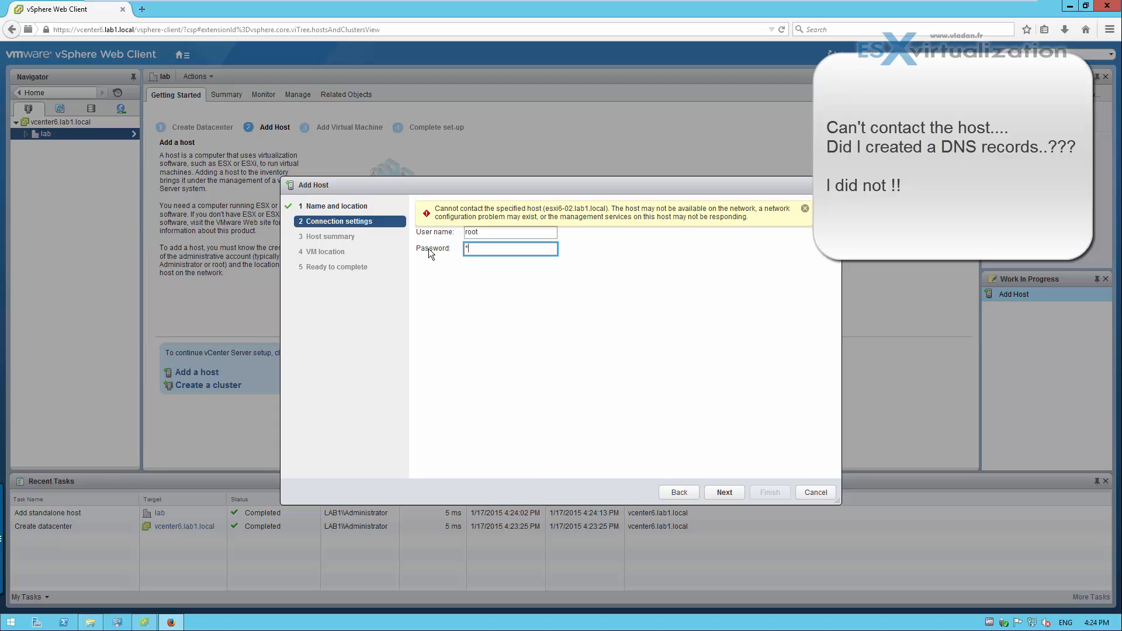
text(***)
key(Return)
drag(519, 250, 443, 251)
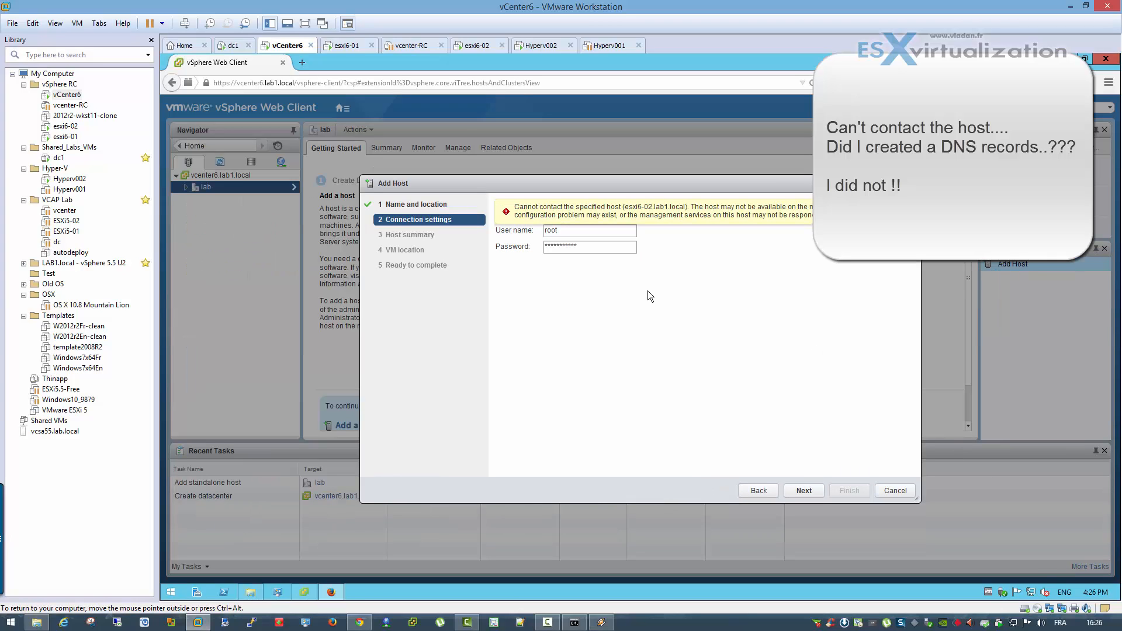
Switch to the dc1 virtual machine tab to view its DNS Manager
click(58, 158)
Create host (A) record esxi6-02 at 192.168.2.52 in the lab1.local zone and return to vSphere
right_click(225, 159)
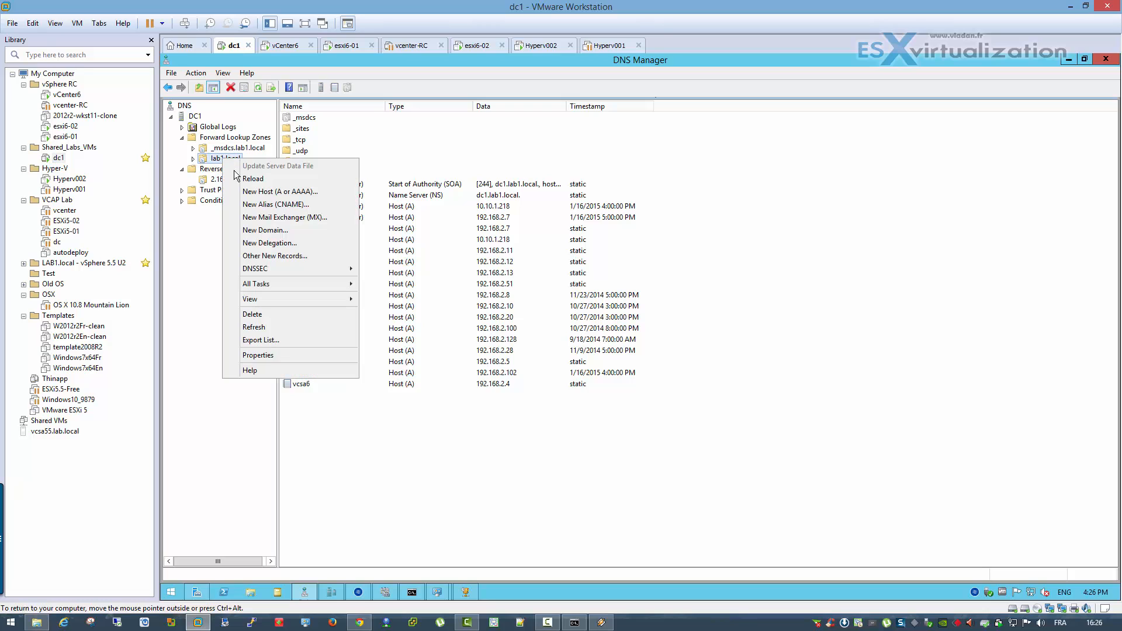
click(280, 192)
text(esxi)
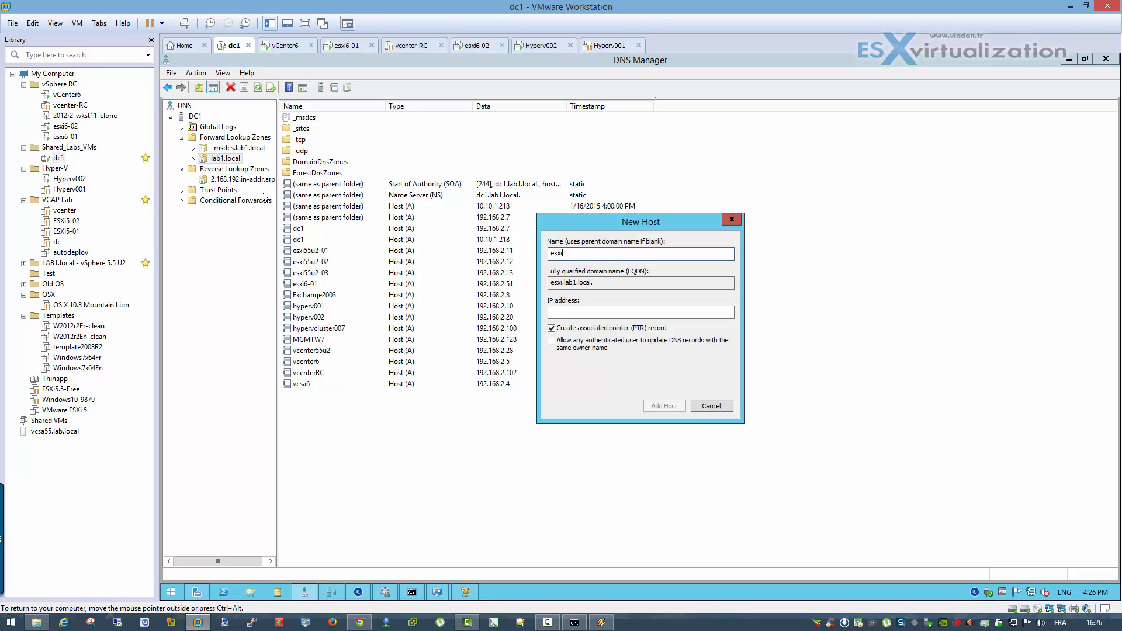
text(6-02)
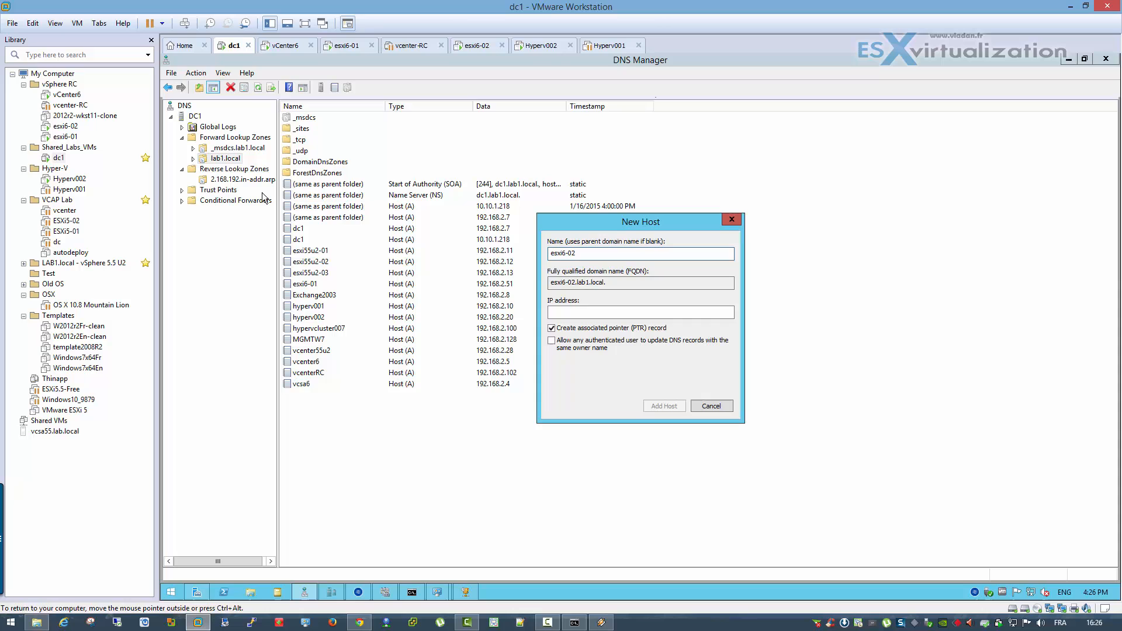
key(Tab)
text(92)
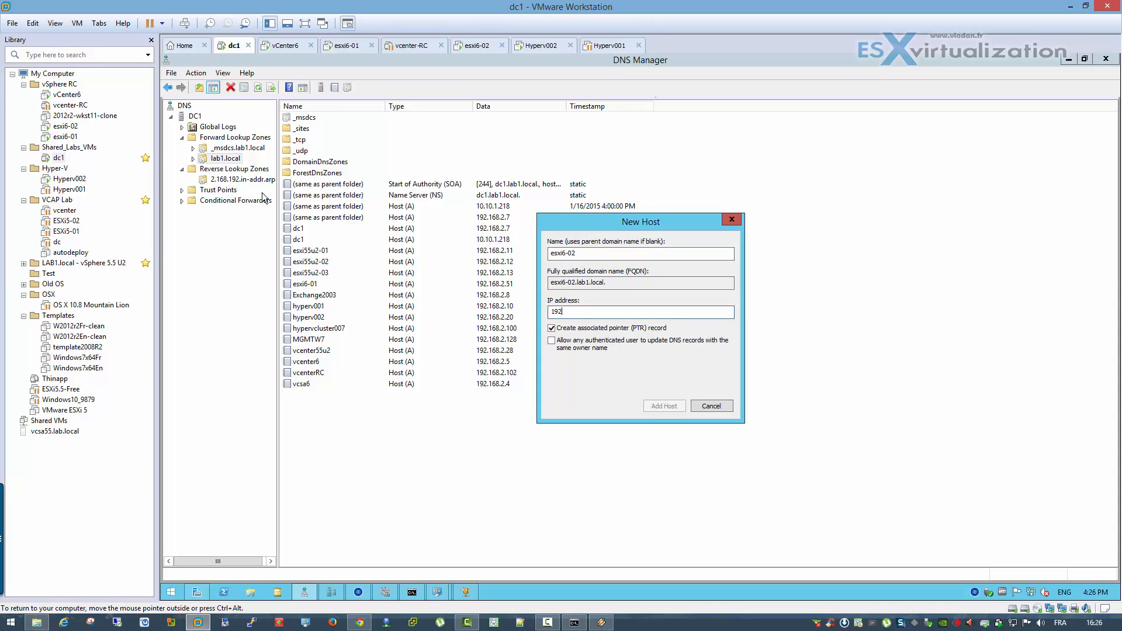
text(.168.2.)
text(52)
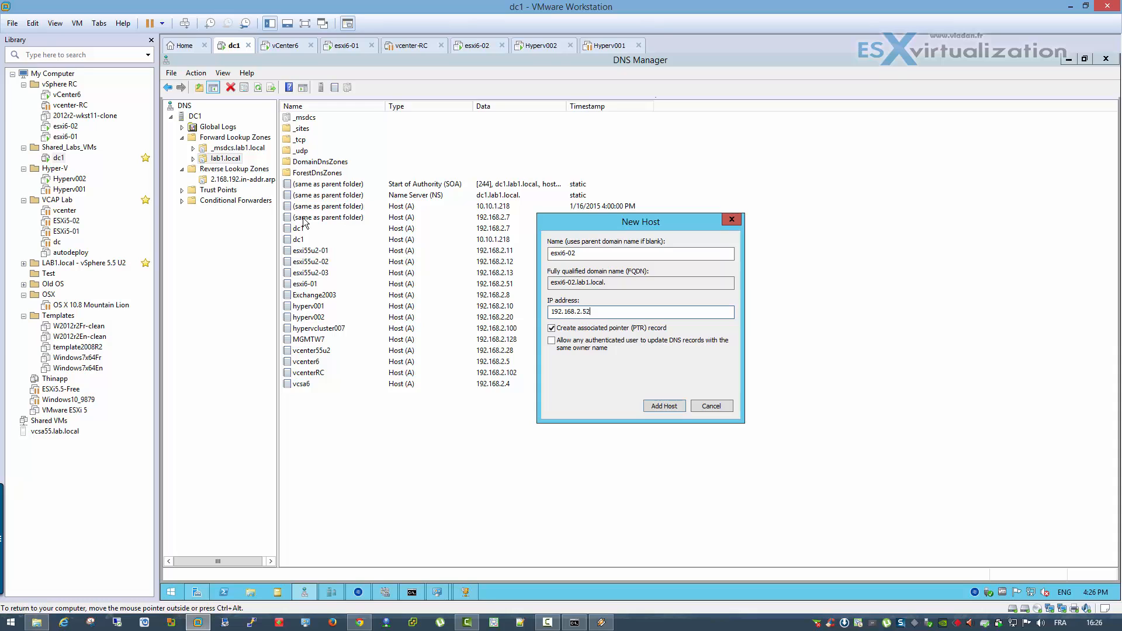
click(647, 413)
click(731, 367)
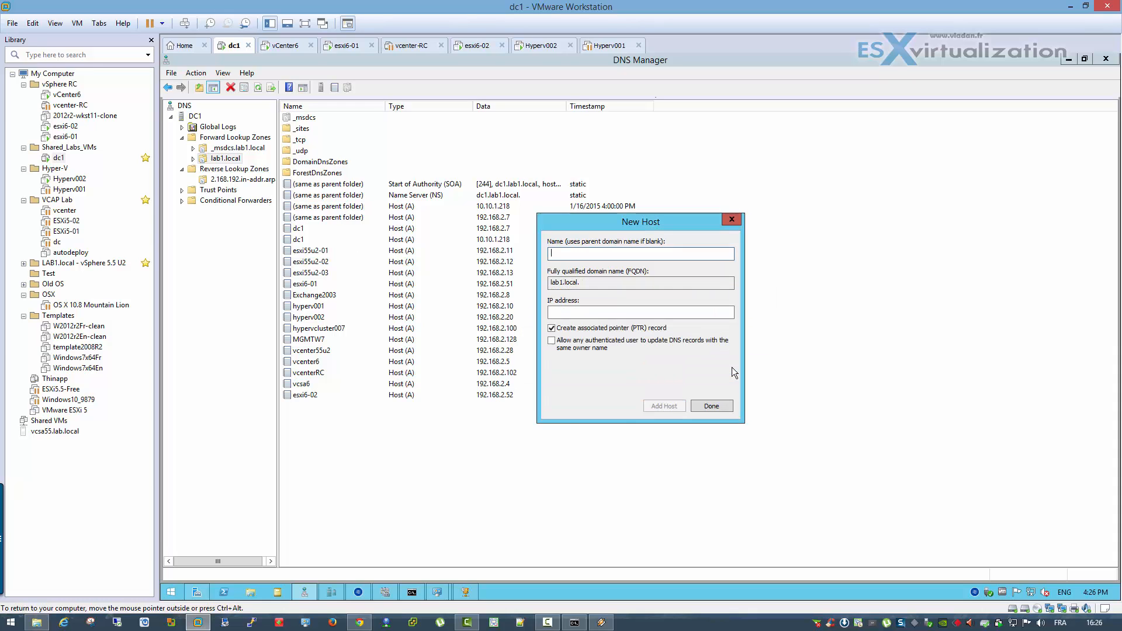
click(711, 408)
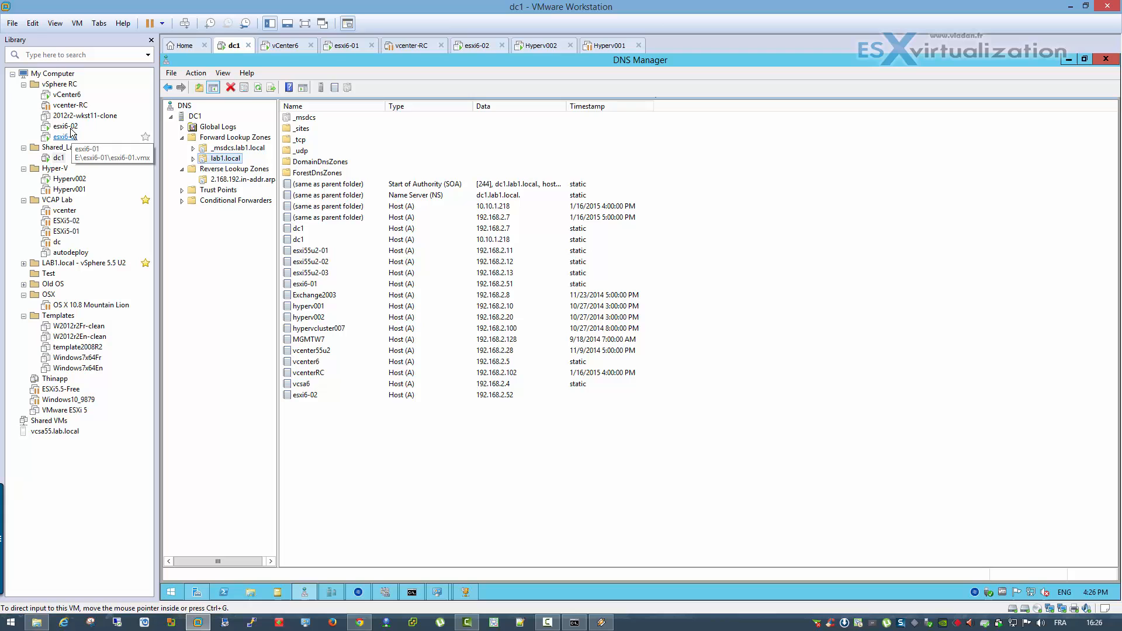
click(65, 95)
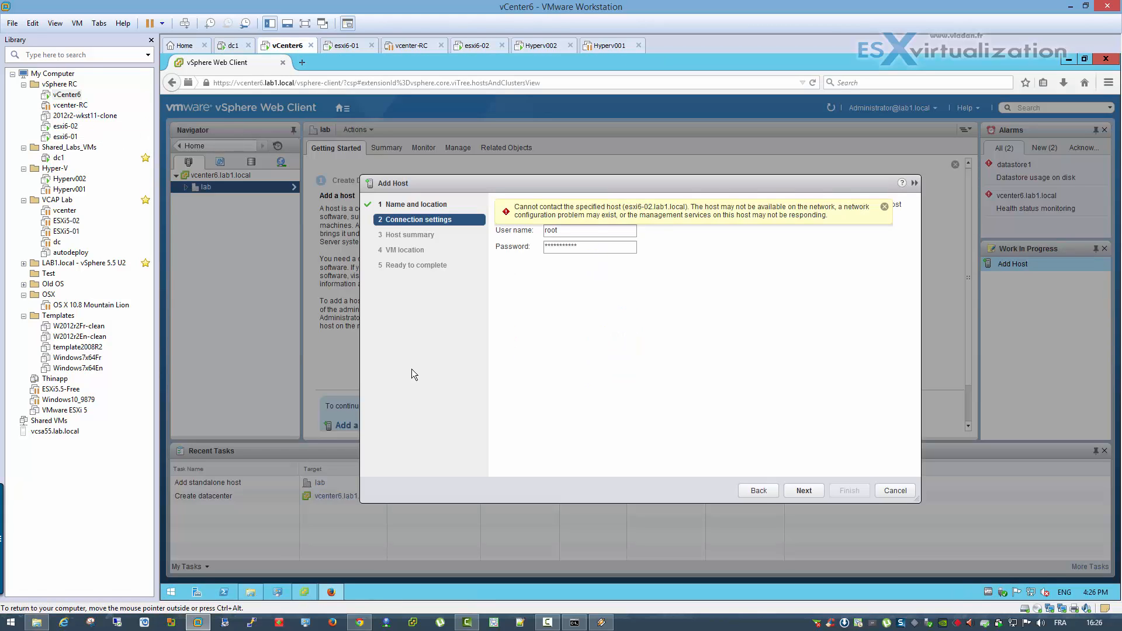
Run ipconfig /flushdns and ipconfig /registerdns in an administrator Command Prompt
right_click(171, 592)
click(184, 587)
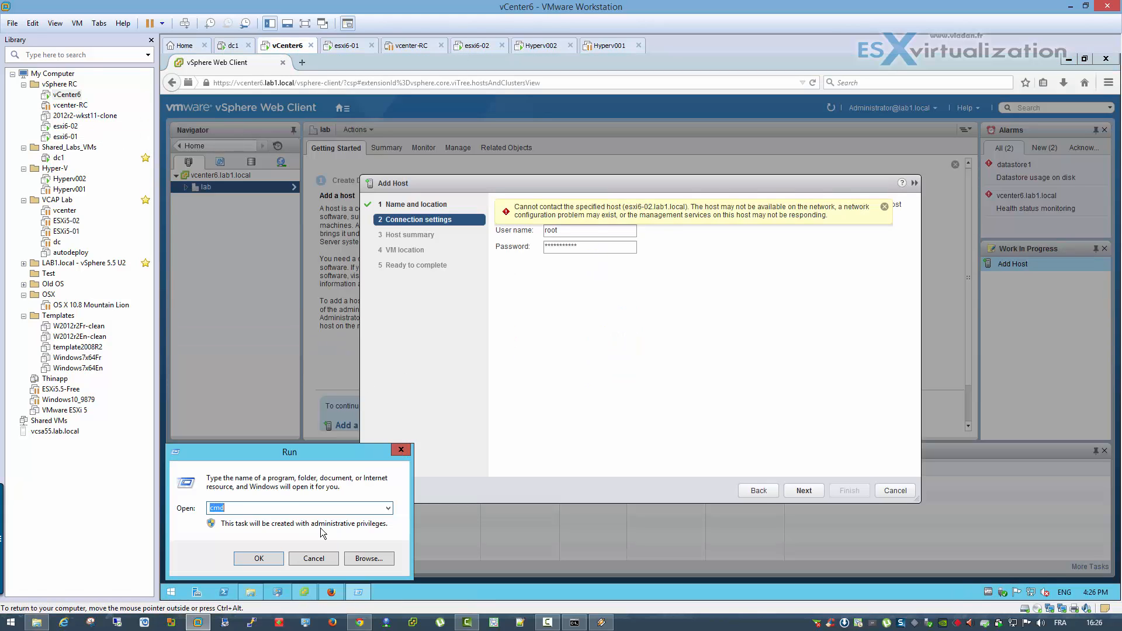
key(Return)
text(ipcon)
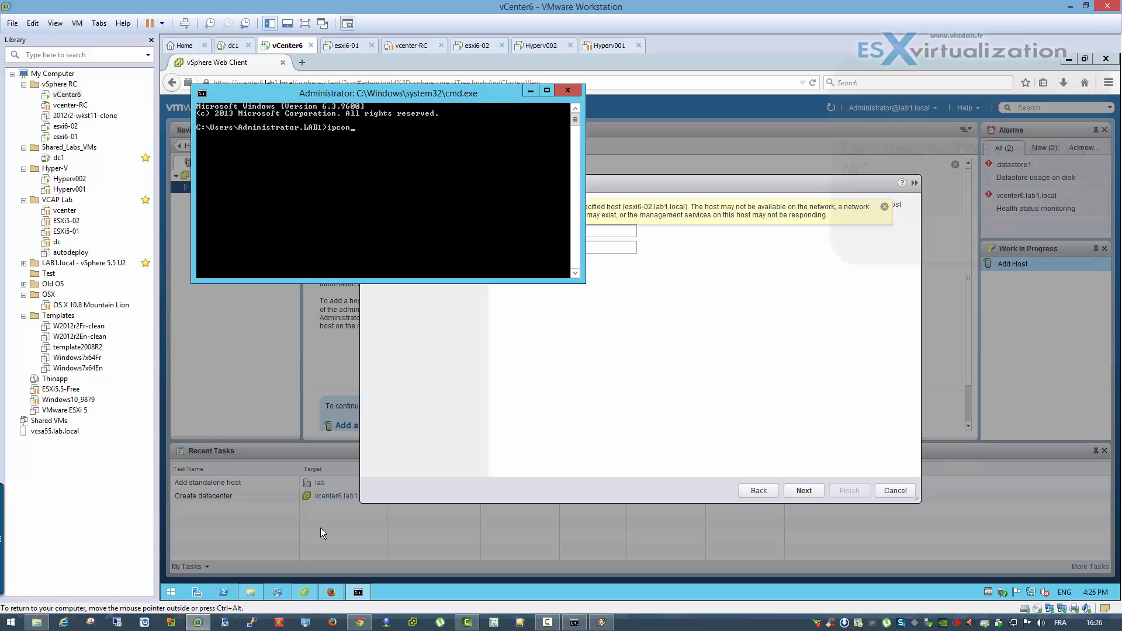
text(fig /flushdns)
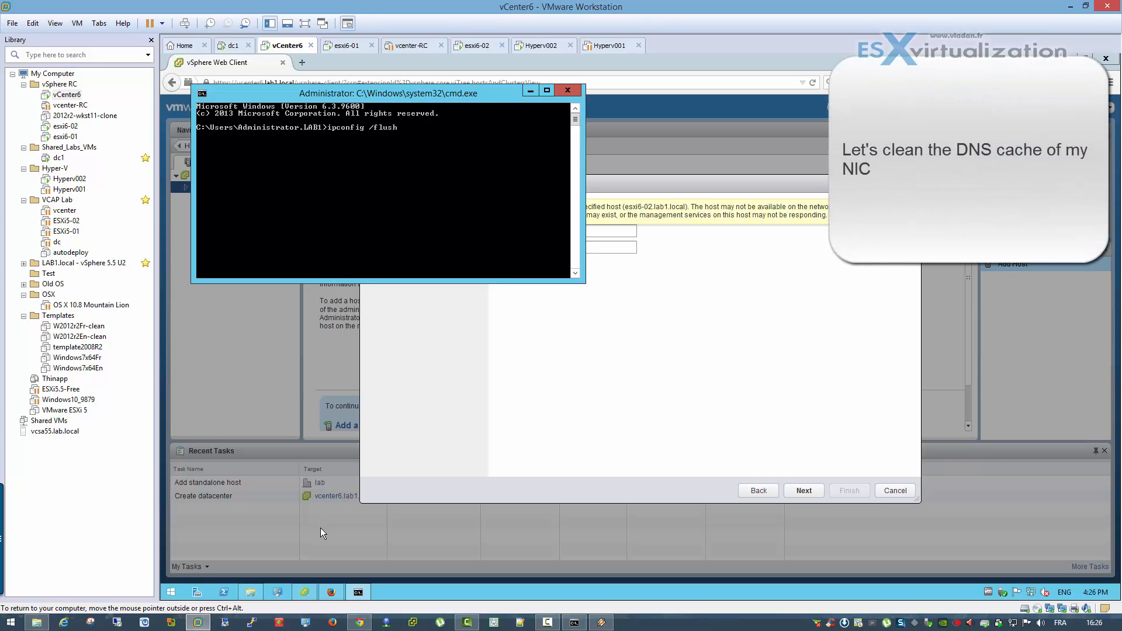
key(Return)
text(ipconfig)
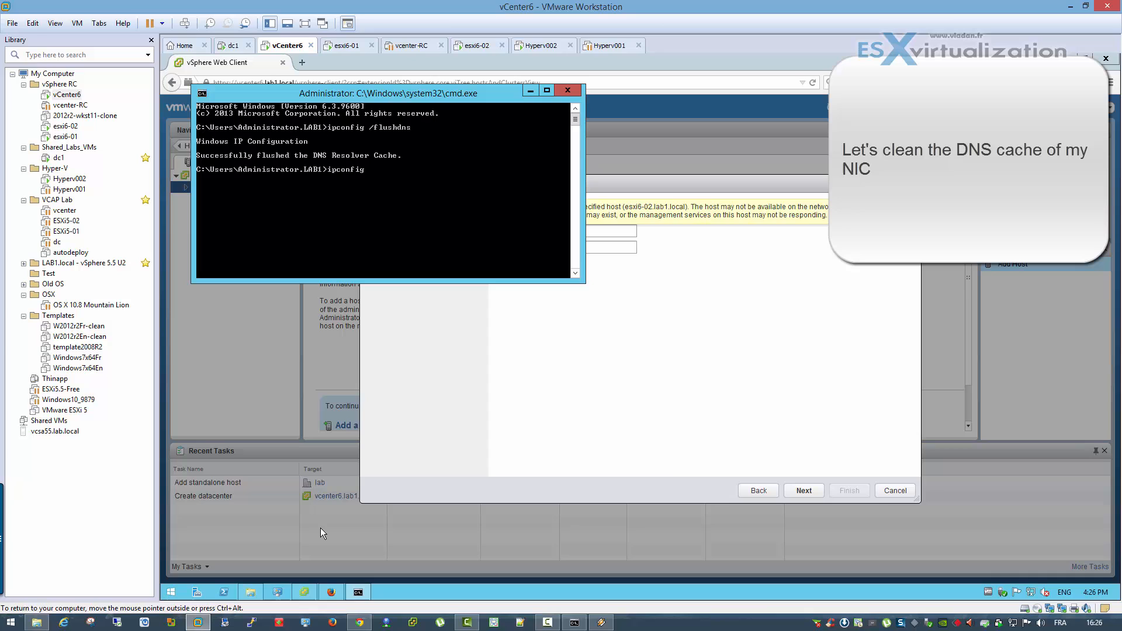
text( /registerdns)
key(Return)
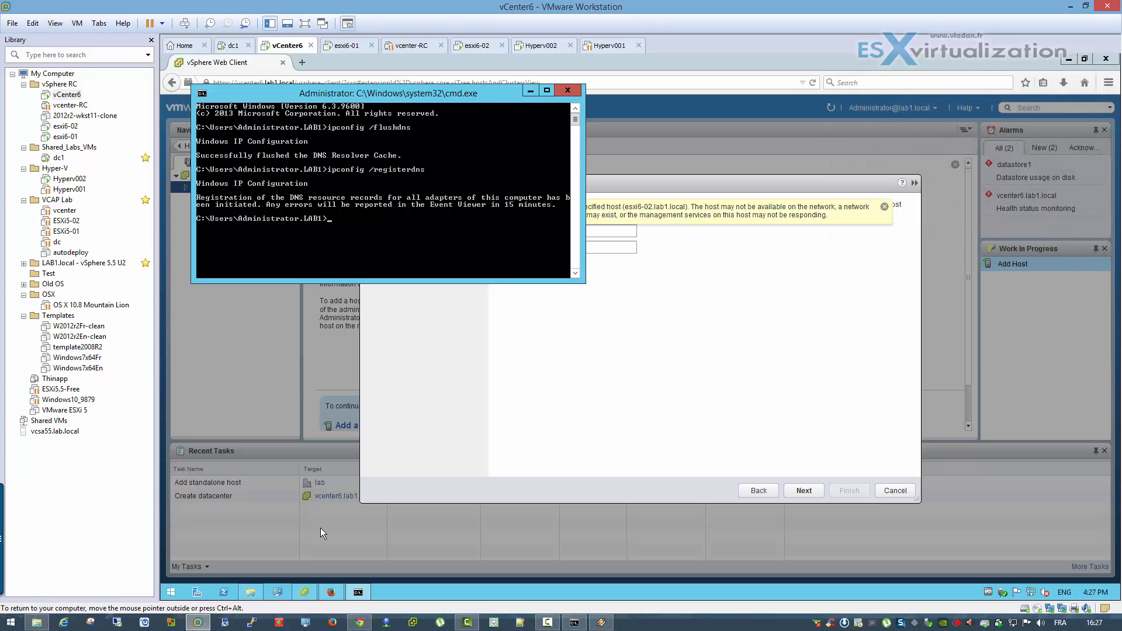
Ping esxi6-02.lab1.local to confirm it resolves to 192.168.2.52, then stop the ping
key(Up)
key(Up)
key(BackSpace)
key(BackSpace)
key(BackSpace)
key(BackSpace)
key(BackSpace)
key(BackSpace)
text(esxi6-)
key(BackSpace)
text(b1.l)
text(cal)
key(Return)
key(ctrl+c)
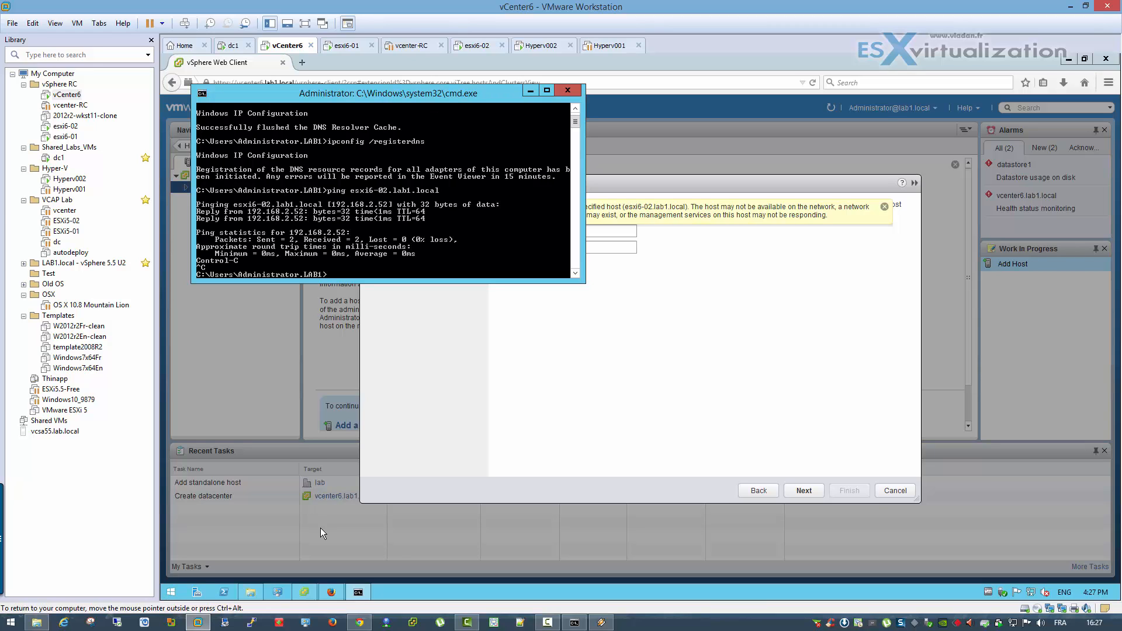
Retry connecting to esxi6-02.lab1.local in the Add Host wizard and accept its certificate
click(649, 395)
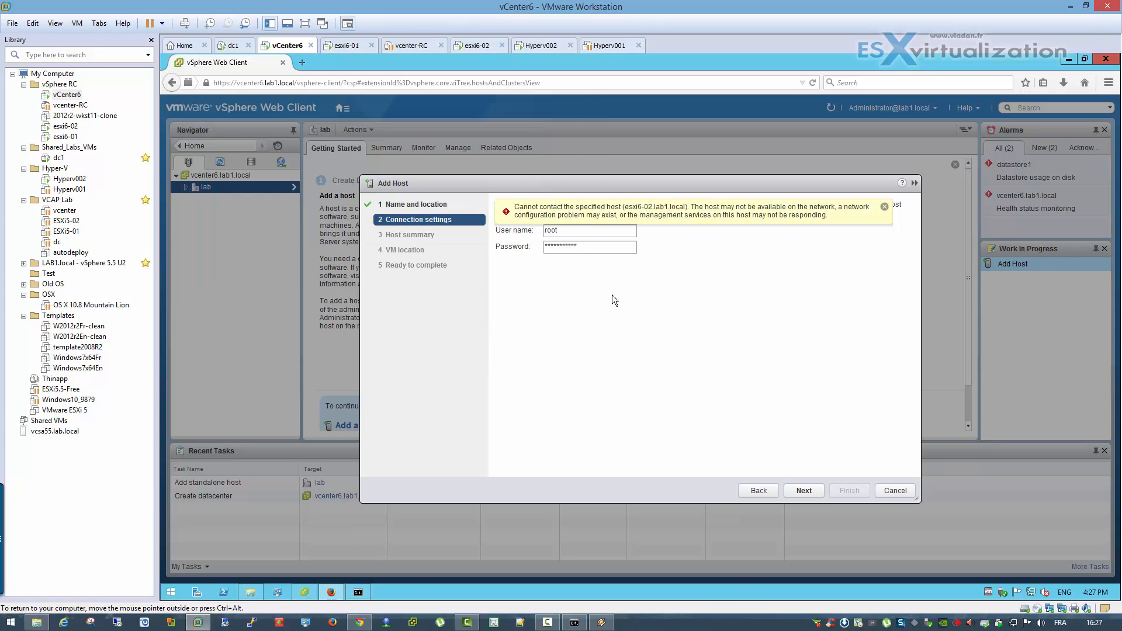
click(590, 246)
click(806, 491)
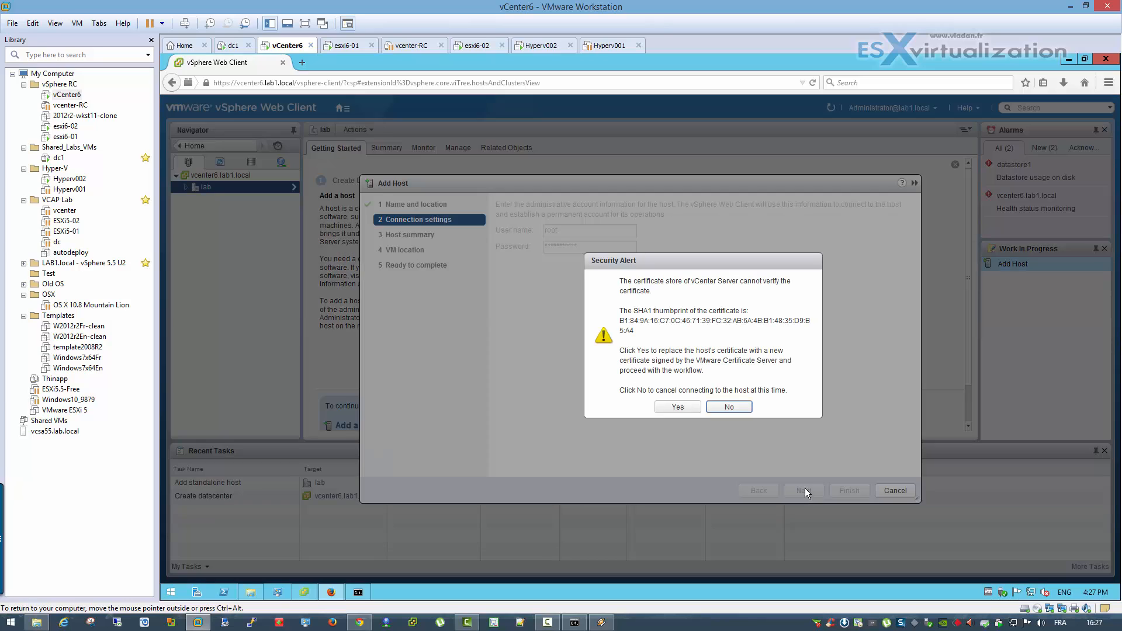
click(677, 406)
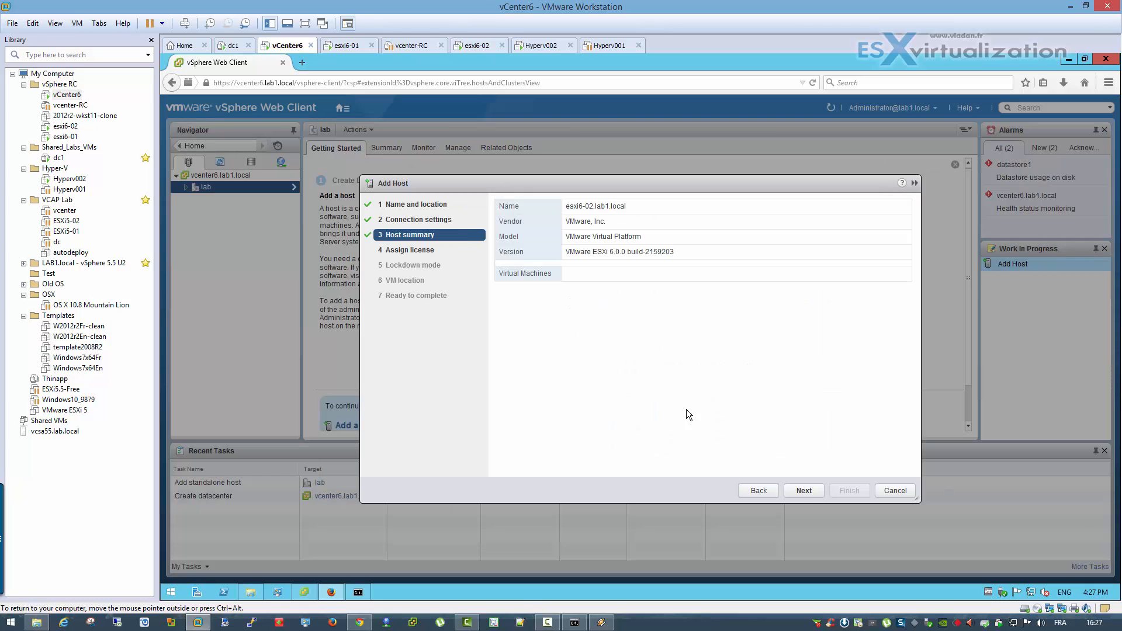
Keep the evaluation license, lockdown mode and datacenter lab location, then finish adding the host
click(799, 491)
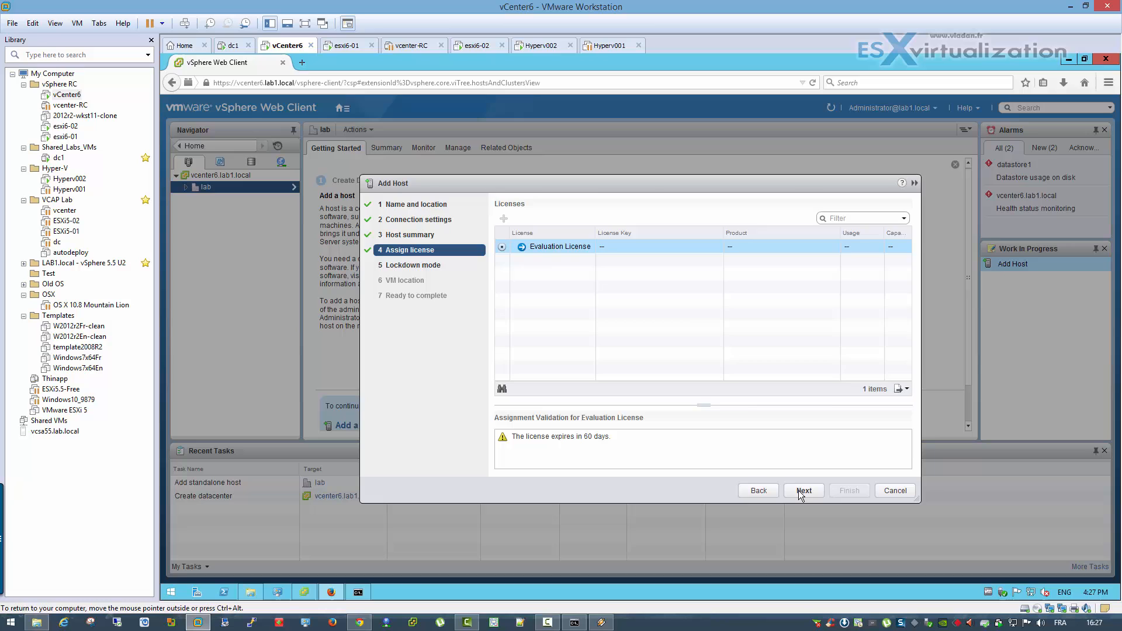
click(799, 489)
click(799, 490)
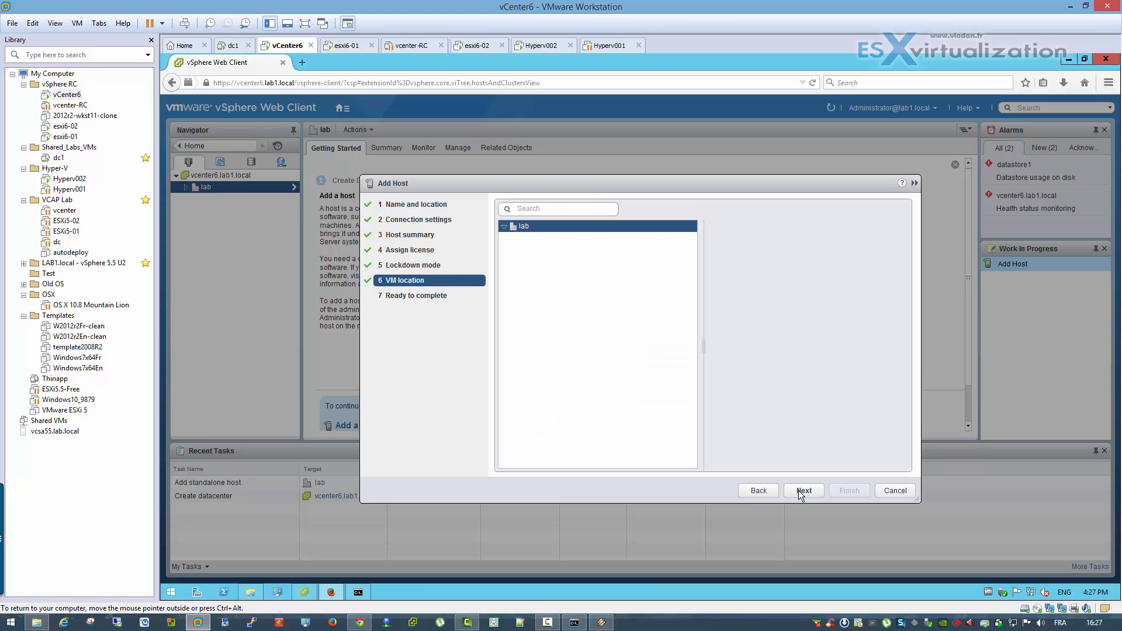
click(798, 490)
click(848, 489)
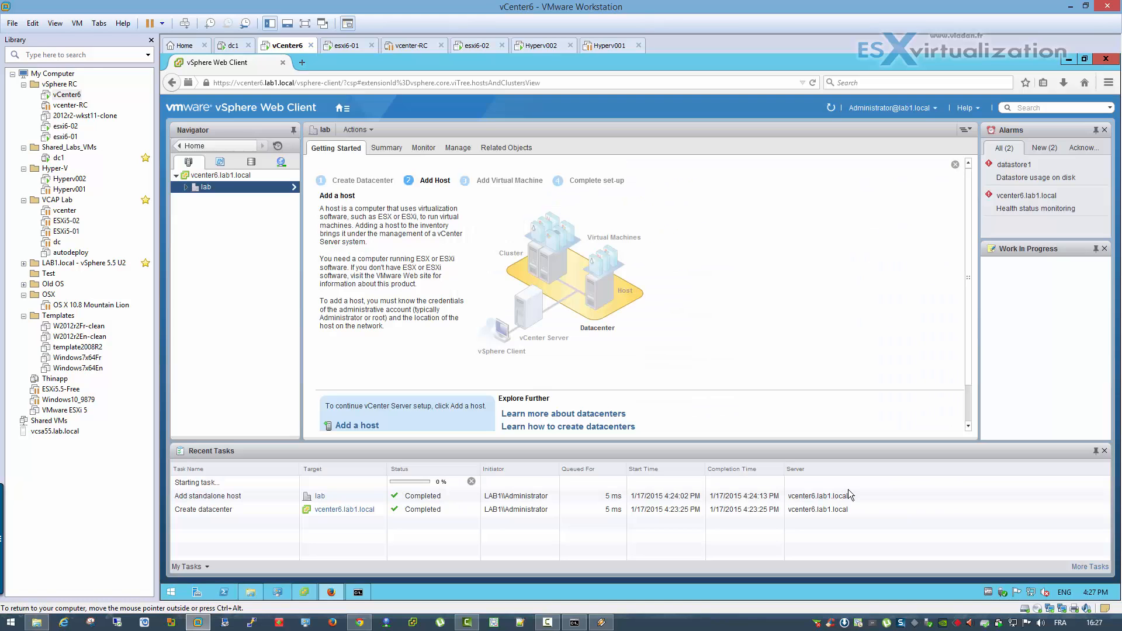
Remove the datacenter's Getting Started tab, reset the datastore alarm to green, and expand lab
click(955, 165)
click(610, 327)
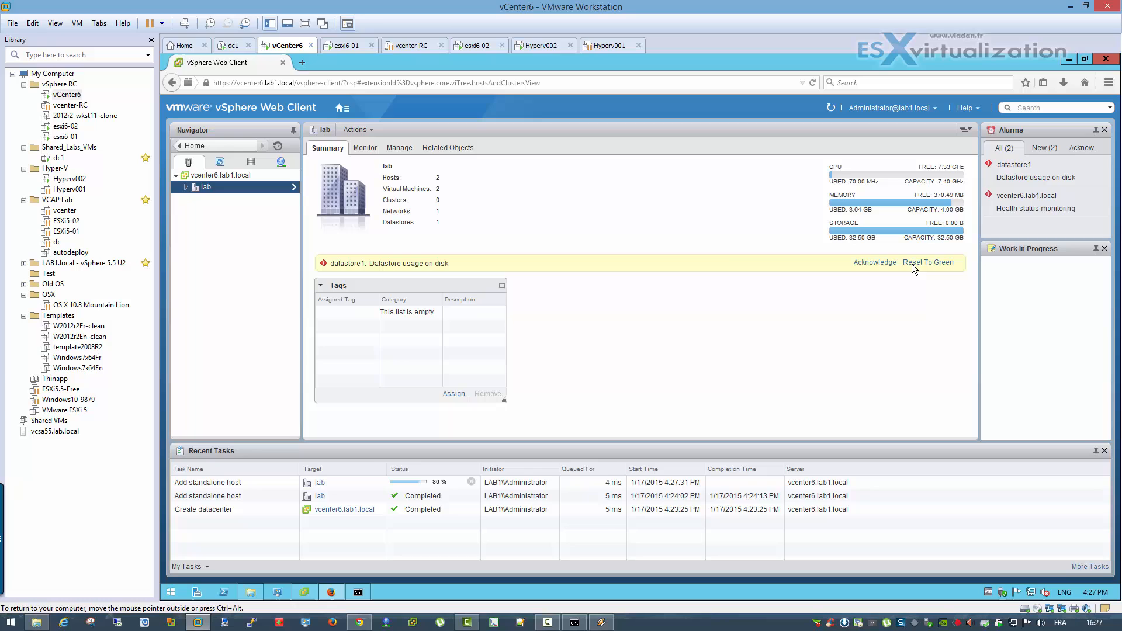
click(928, 262)
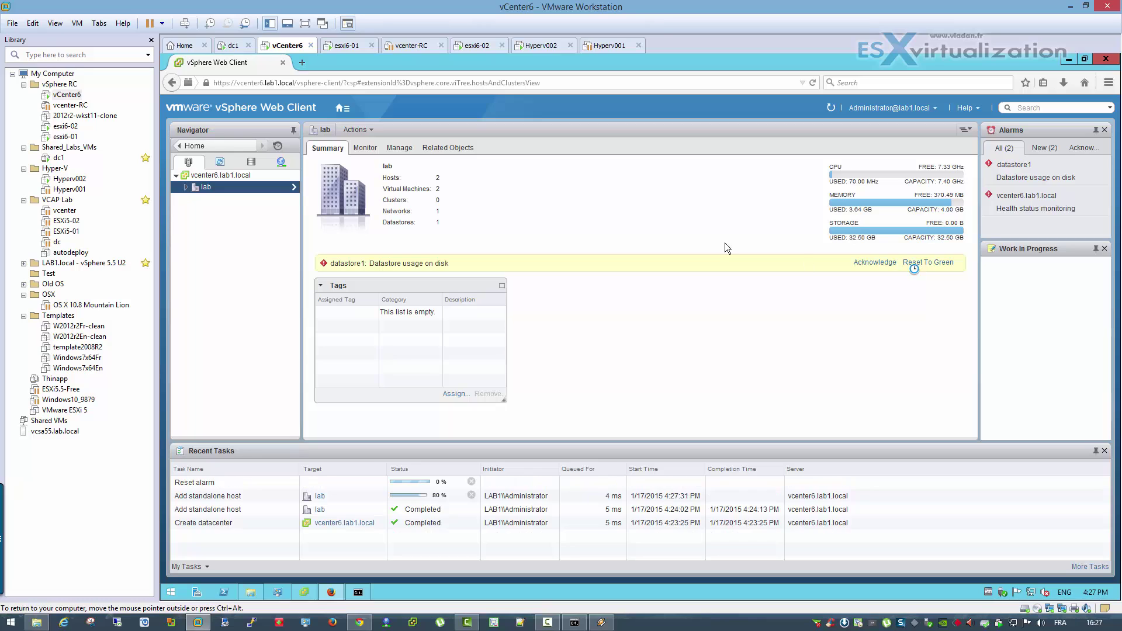
click(183, 187)
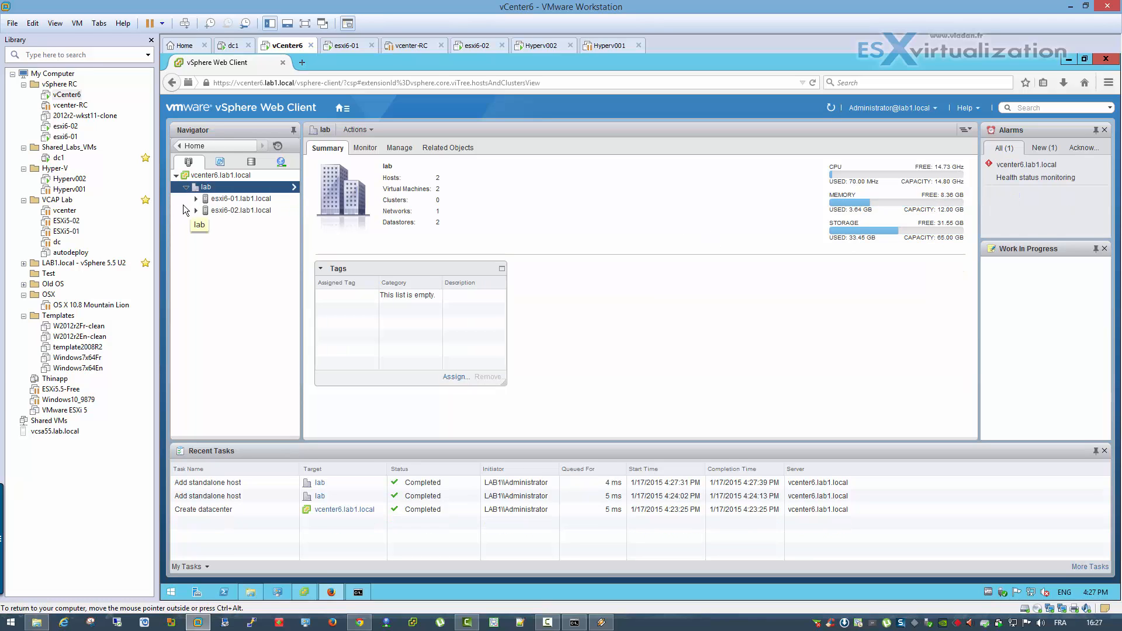
View esxi6-01's summary without its Getting Started tab, then show esxi6-02.lab1.local's summary
click(237, 198)
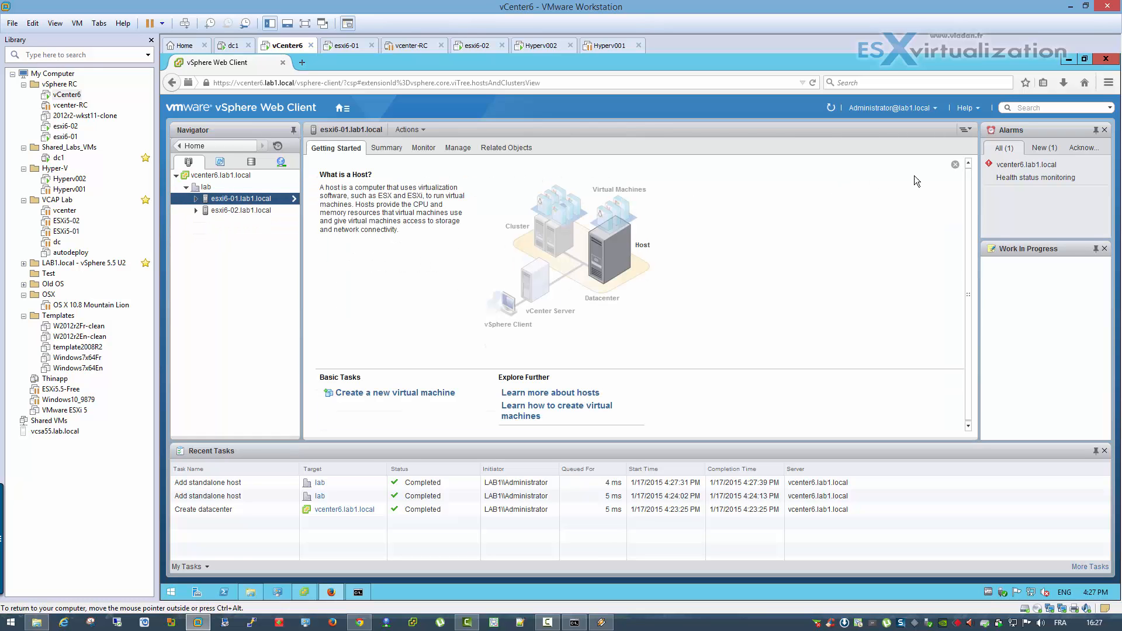
click(955, 164)
click(612, 328)
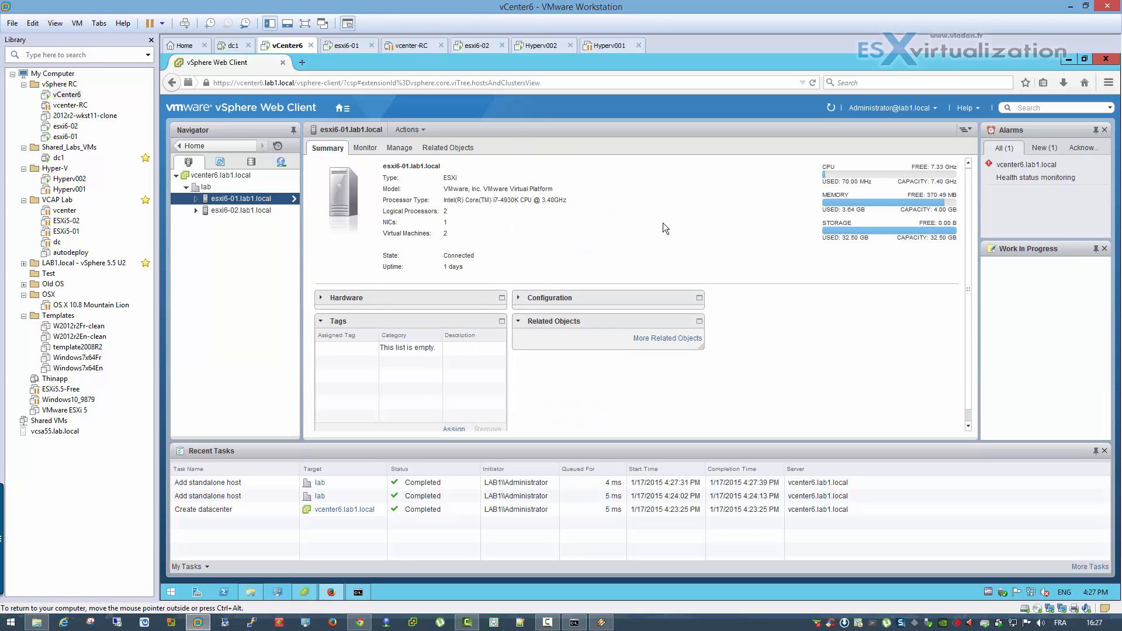
click(240, 210)
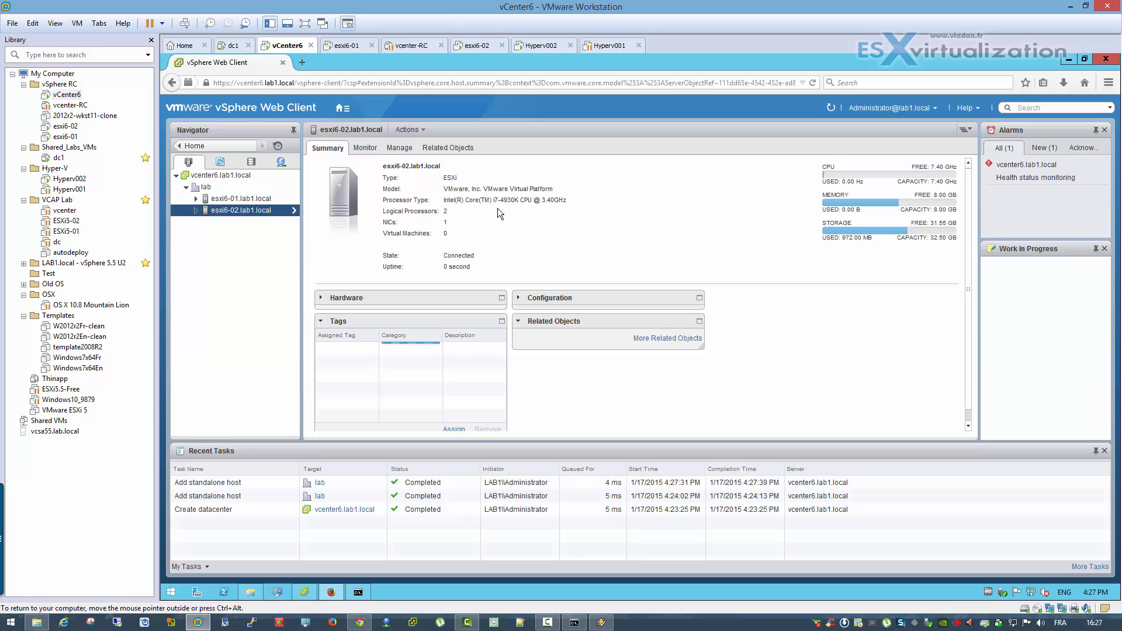